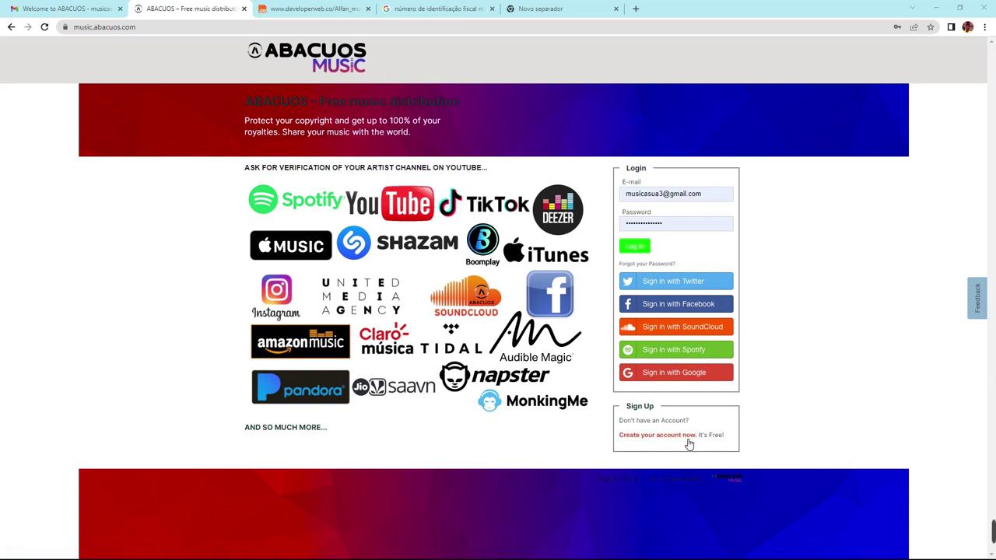
Log in to the music distribution account and open its Minha conta profile page
{"action": "left_click", "coordinate": [642, 249]}
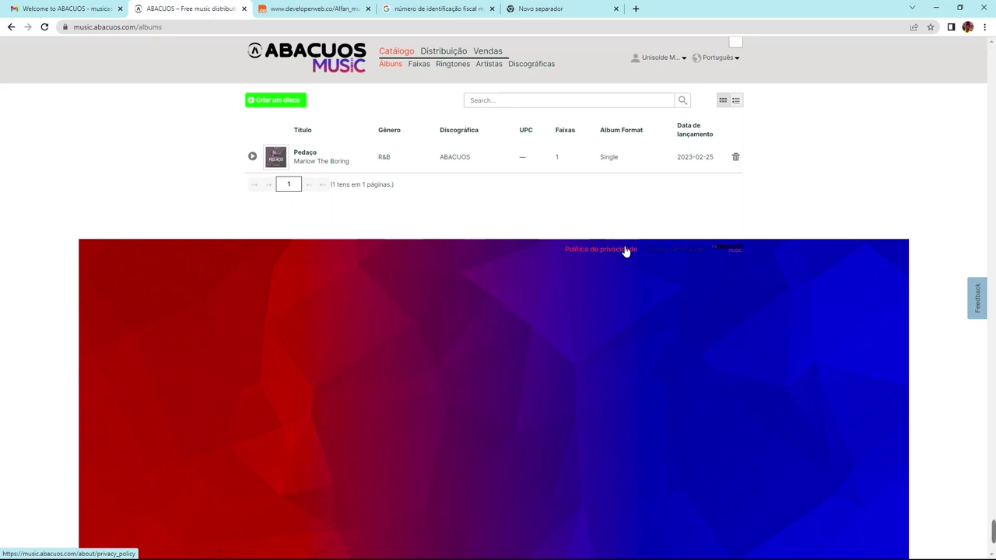
{"action": "left_click", "coordinate": [662, 57]}
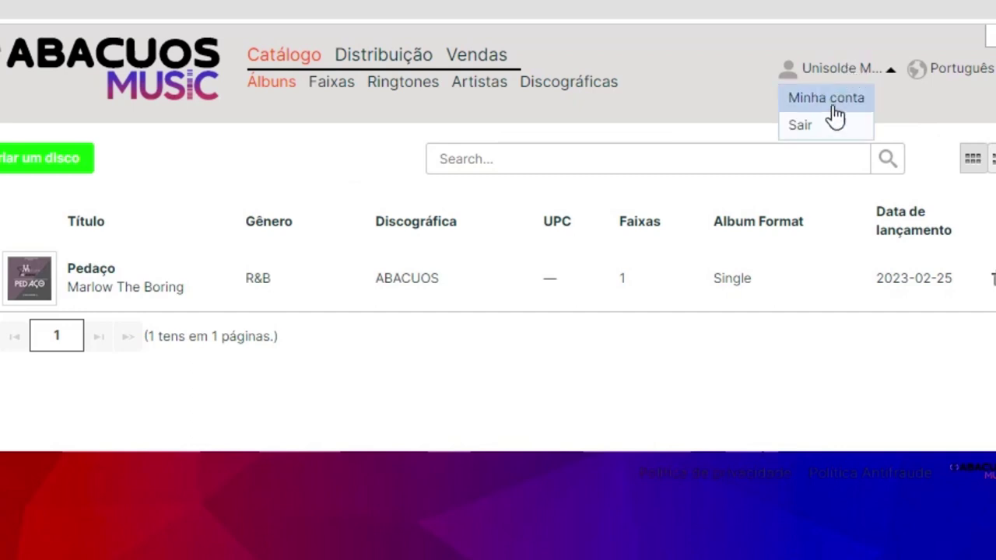
{"action": "left_click", "coordinate": [828, 98]}
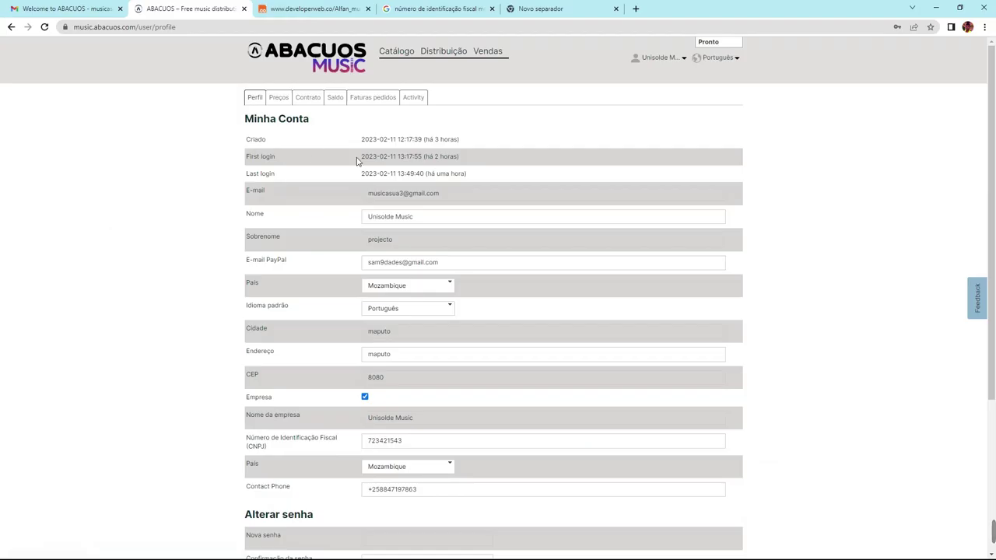
Switch the Empresa option off and back on in the account profile, select the tax identification number, and save the profile
{"action": "scroll", "coordinate": [358, 161], "scroll_direction": "down", "scroll_amount": 1}
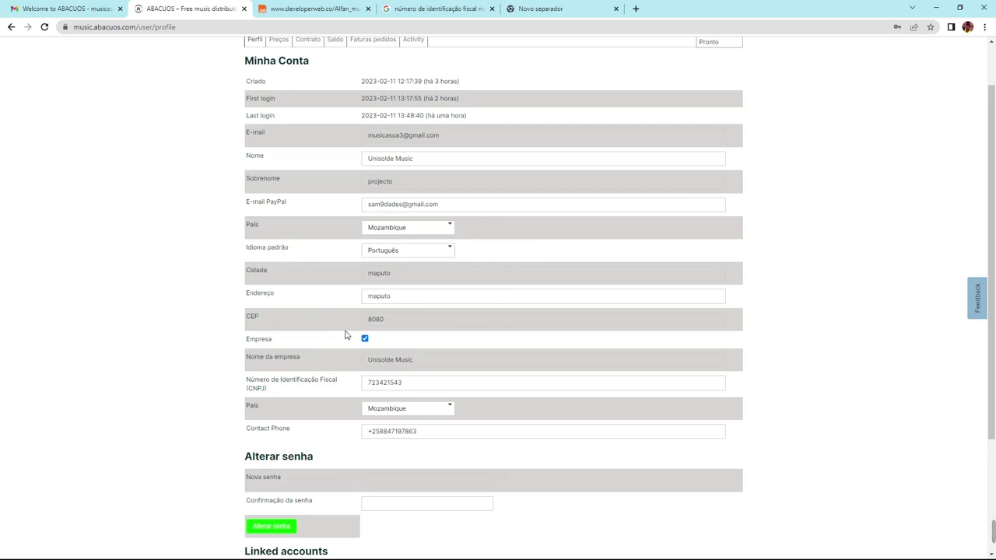
{"action": "scroll", "coordinate": [333, 256], "scroll_direction": "down", "scroll_amount": 1}
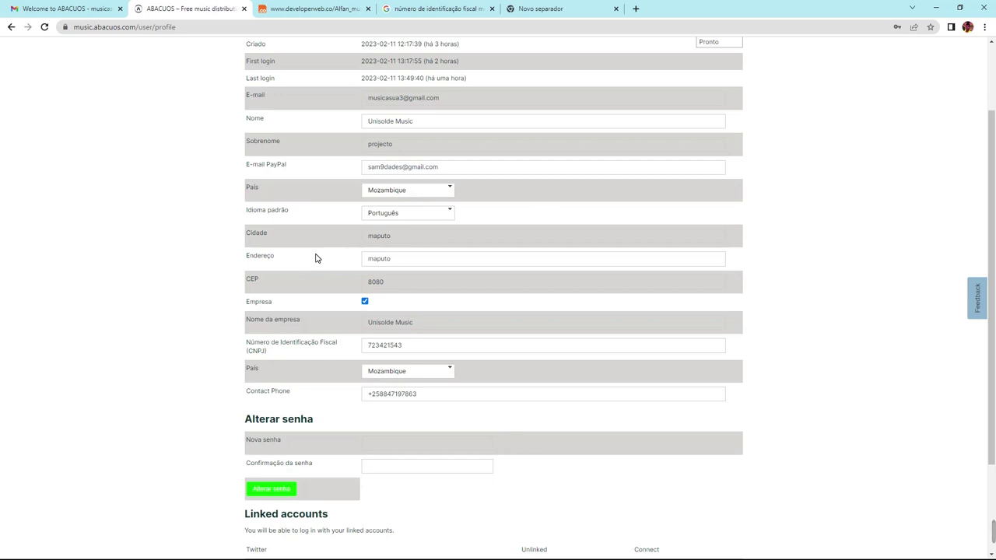
{"action": "double_click", "coordinate": [365, 301]}
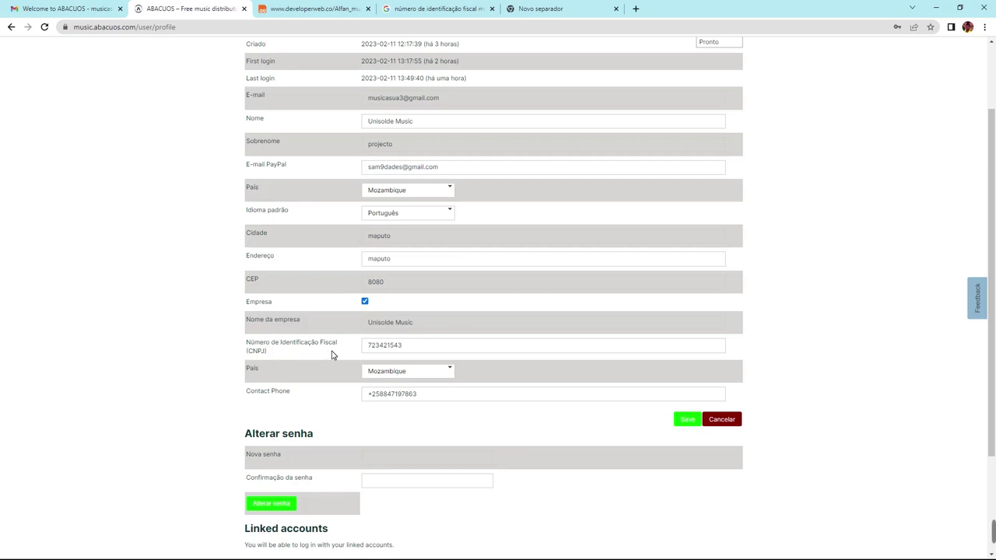
{"action": "left_click_drag", "start_coordinate": [412, 352], "coordinate": [357, 351]}
{"action": "double_click", "coordinate": [416, 344]}
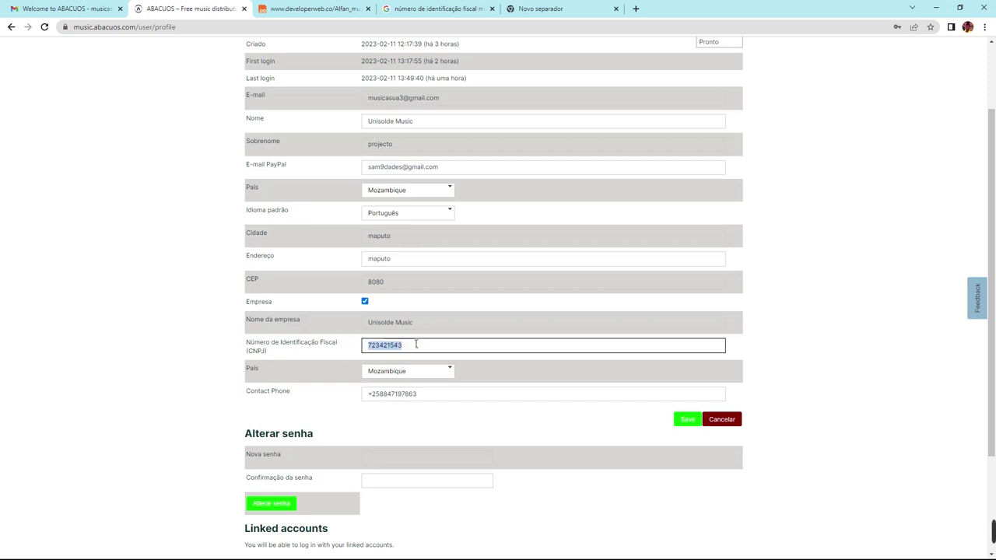
{"action": "left_click", "coordinate": [263, 397]}
{"action": "left_click", "coordinate": [693, 424]}
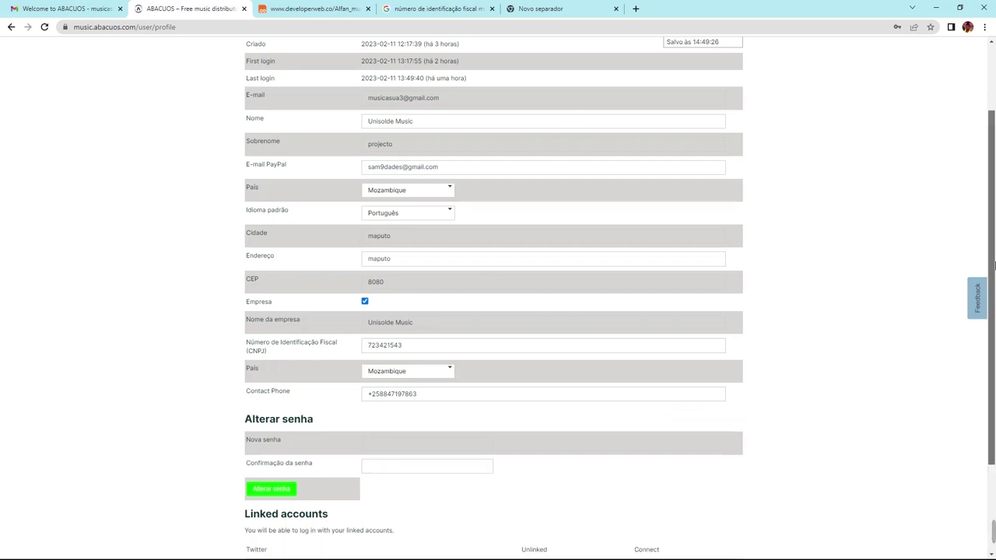
Open the Pedaço album from the catalogue's album list
{"action": "left_click_drag", "start_coordinate": [992, 275], "coordinate": [991, 209]}
{"action": "left_click", "coordinate": [393, 51]}
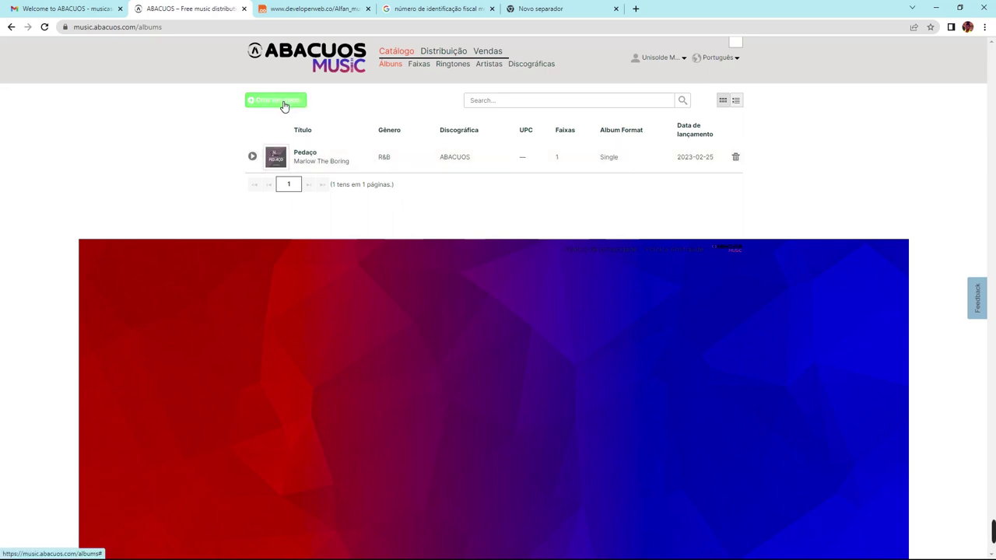
{"action": "left_click", "coordinate": [284, 105]}
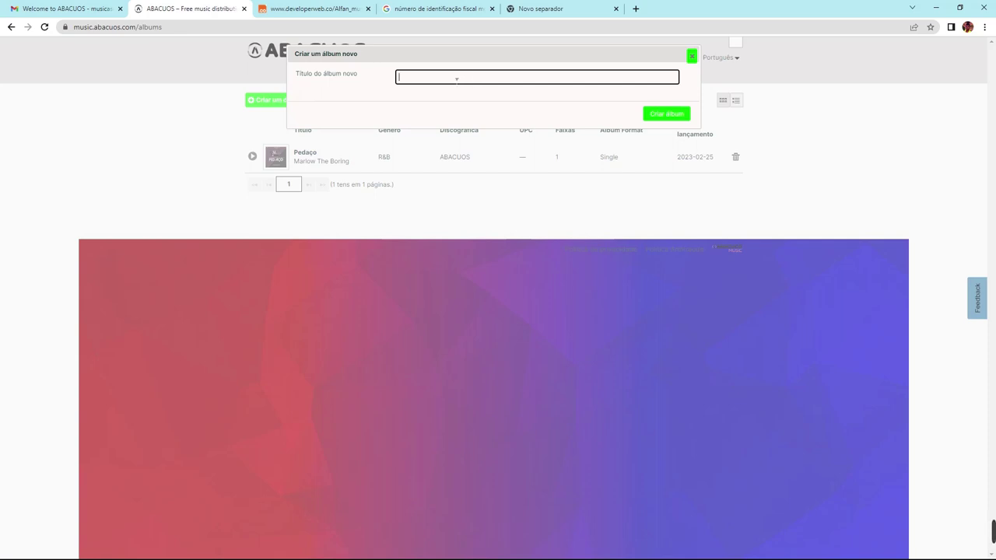
{"action": "left_click", "coordinate": [692, 56]}
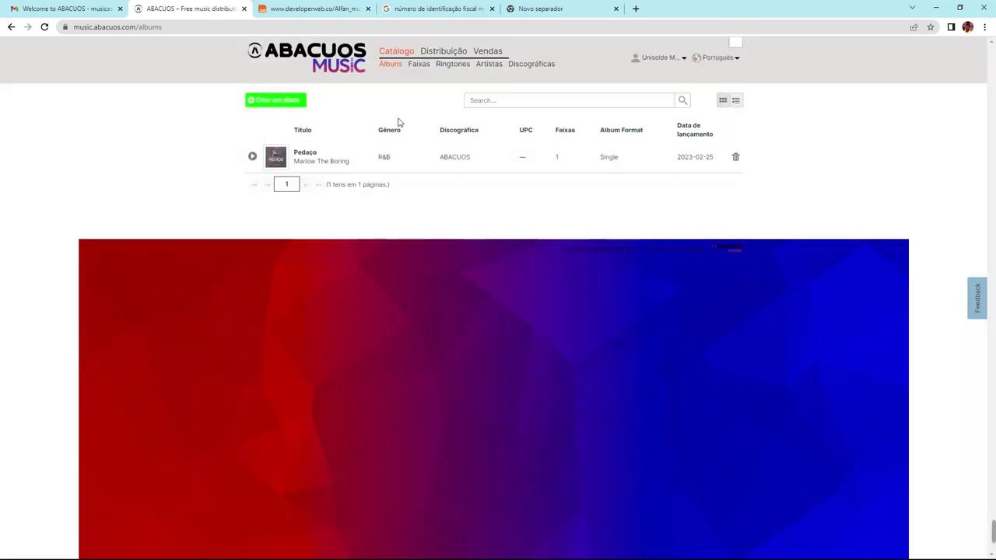
{"action": "left_click", "coordinate": [306, 154]}
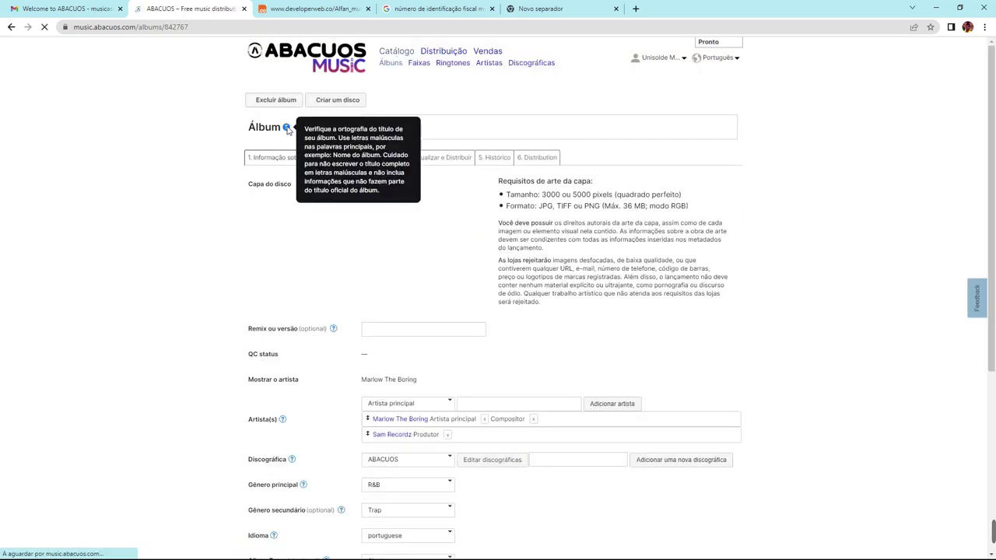
Review the cover art requirements and the album information fields of Pedaço down to its artist entries
{"action": "scroll", "coordinate": [994, 158], "scroll_direction": "down", "scroll_amount": 1}
{"action": "scroll", "coordinate": [994, 158], "scroll_direction": "down", "scroll_amount": 1}
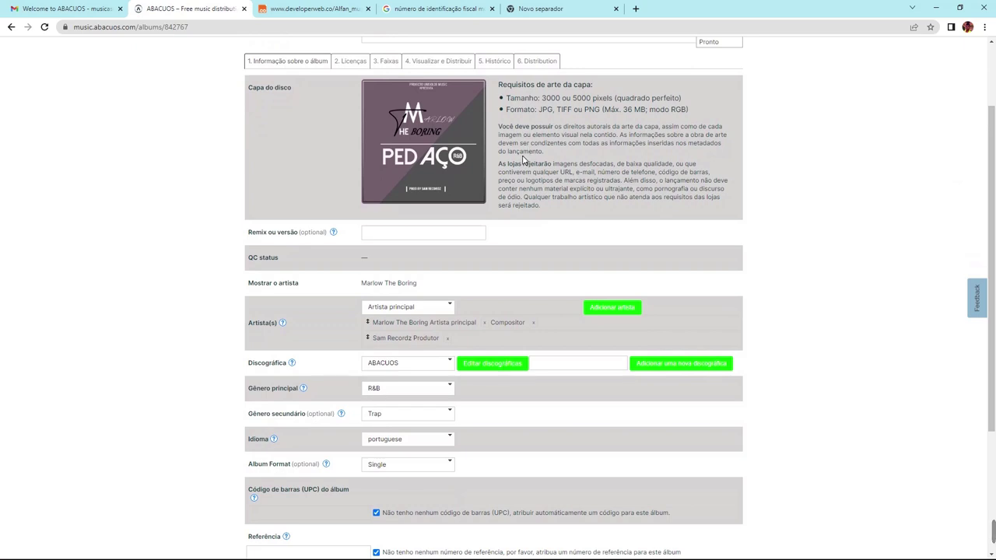
{"action": "scroll", "coordinate": [934, 158], "scroll_direction": "up", "scroll_amount": 1}
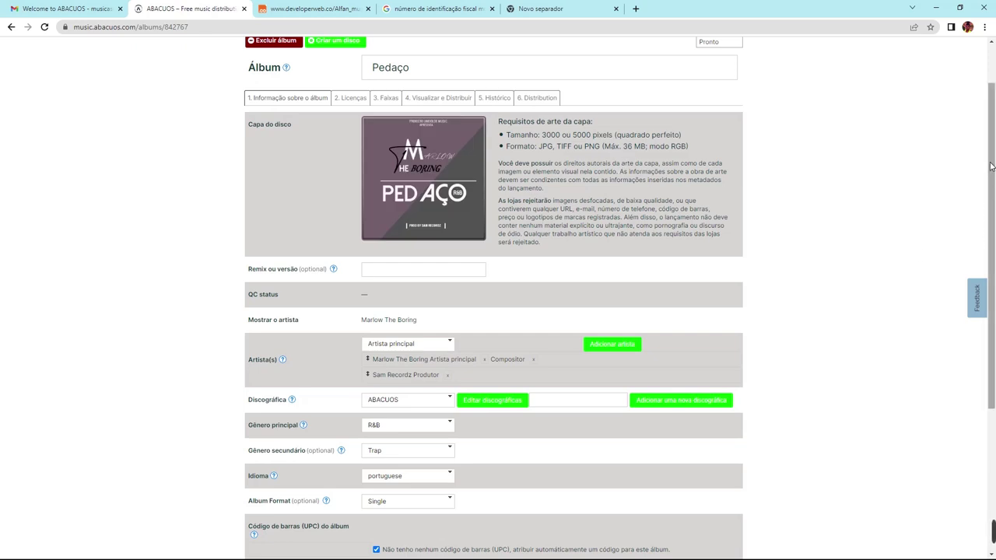
{"action": "left_click_drag", "start_coordinate": [993, 160], "coordinate": [994, 191]}
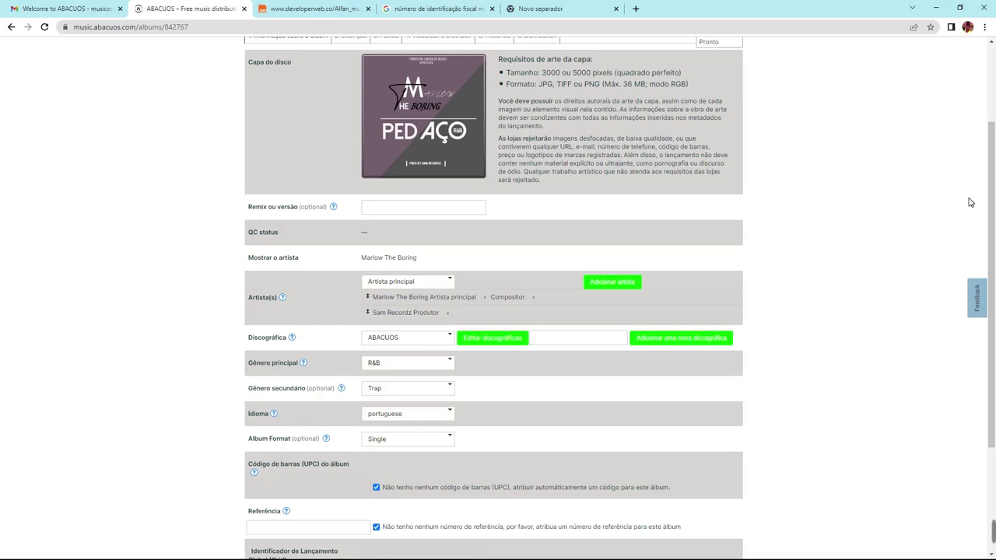
{"action": "scroll", "coordinate": [970, 203], "scroll_direction": "down", "scroll_amount": 1}
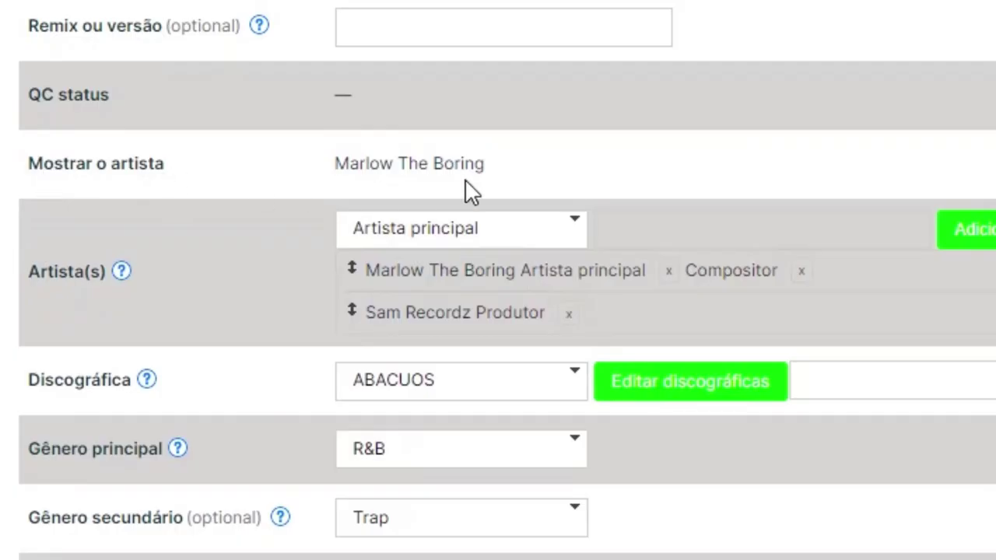
{"action": "scroll", "coordinate": [354, 140], "scroll_direction": "down", "scroll_amount": 1}
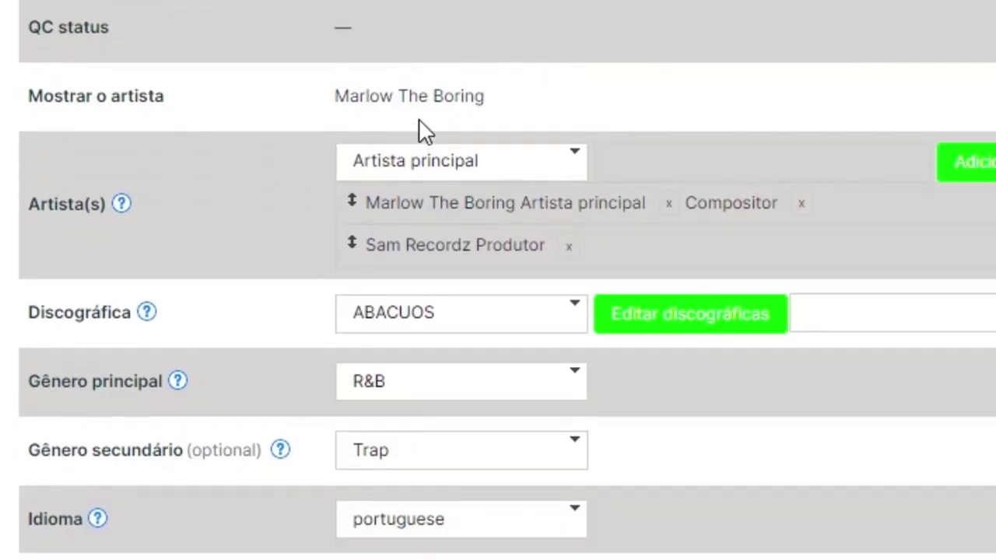
Try out the roles Artista principal, Produtor and Compositor for an additional album artist
{"action": "left_click", "coordinate": [526, 175]}
{"action": "left_click", "coordinate": [498, 196]}
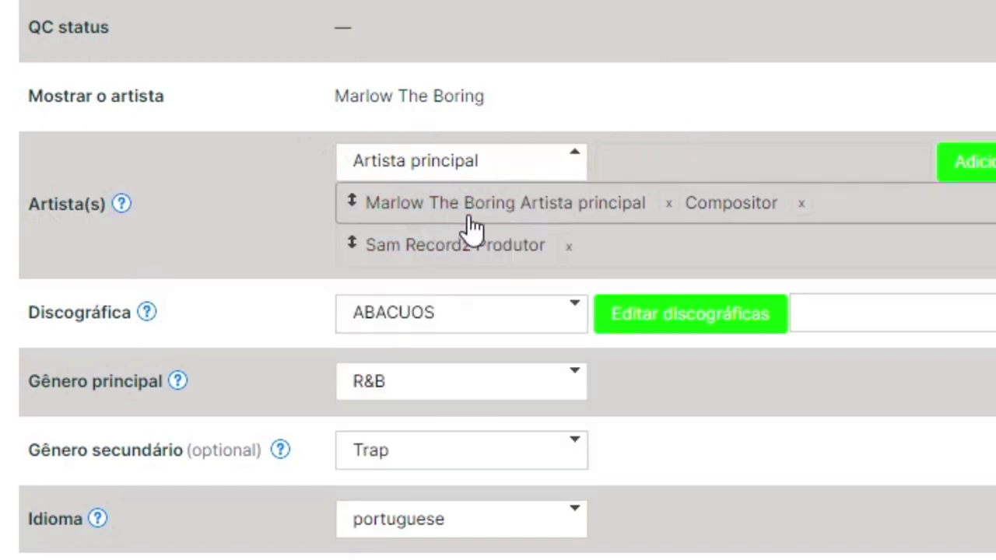
{"action": "left_click", "coordinate": [498, 161]}
{"action": "left_click", "coordinate": [476, 279]}
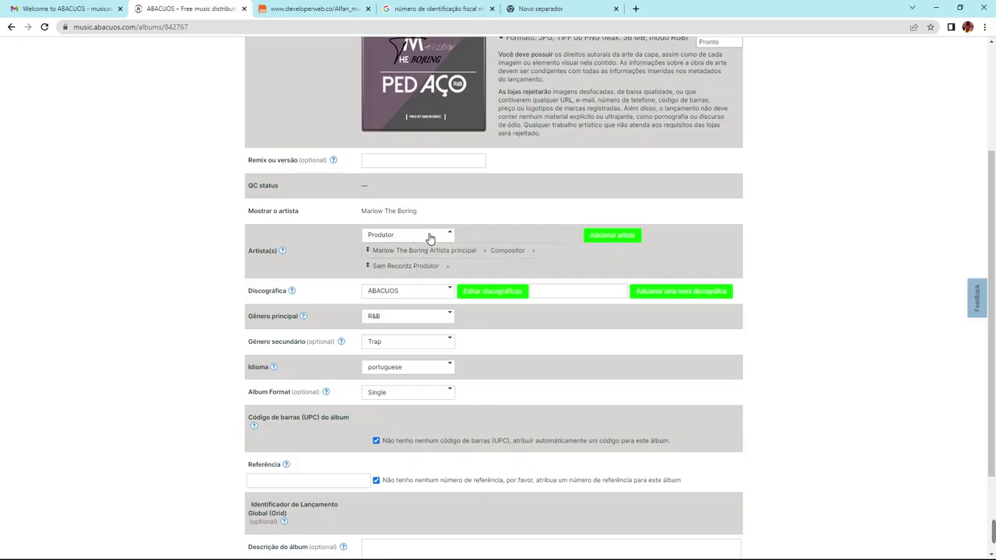
{"action": "left_click", "coordinate": [429, 237]}
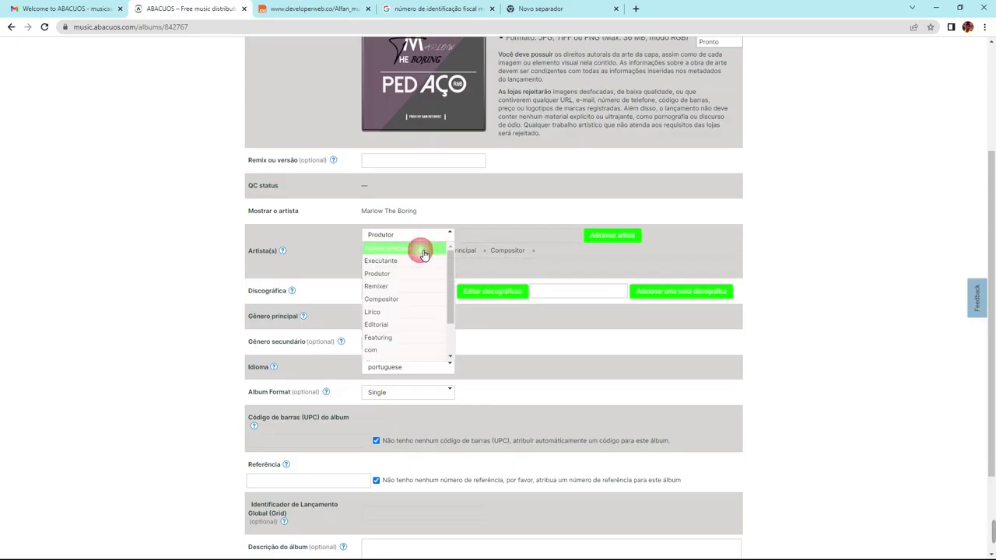
{"action": "left_click", "coordinate": [407, 302]}
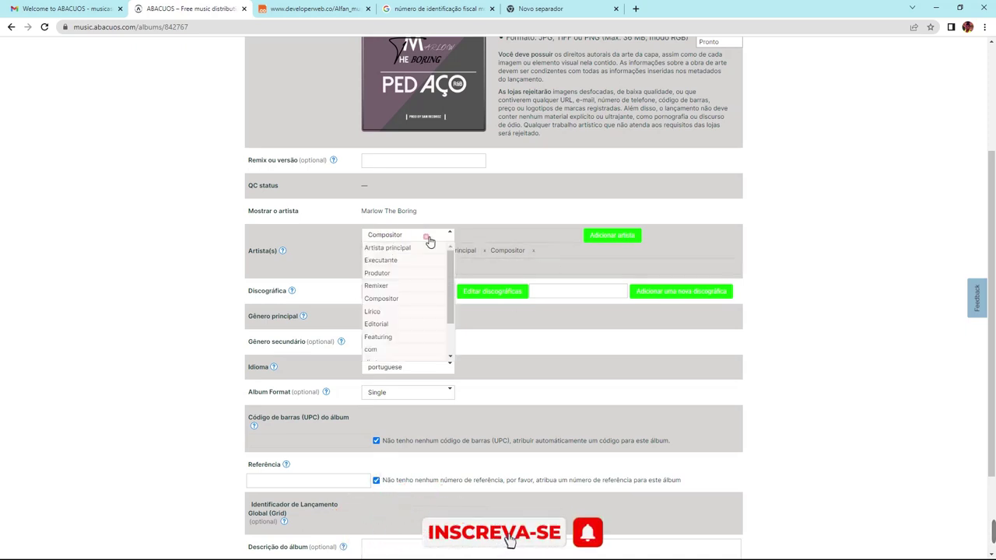
{"action": "left_click", "coordinate": [428, 236]}
{"action": "left_click", "coordinate": [420, 247]}
{"action": "left_click", "coordinate": [498, 238]}
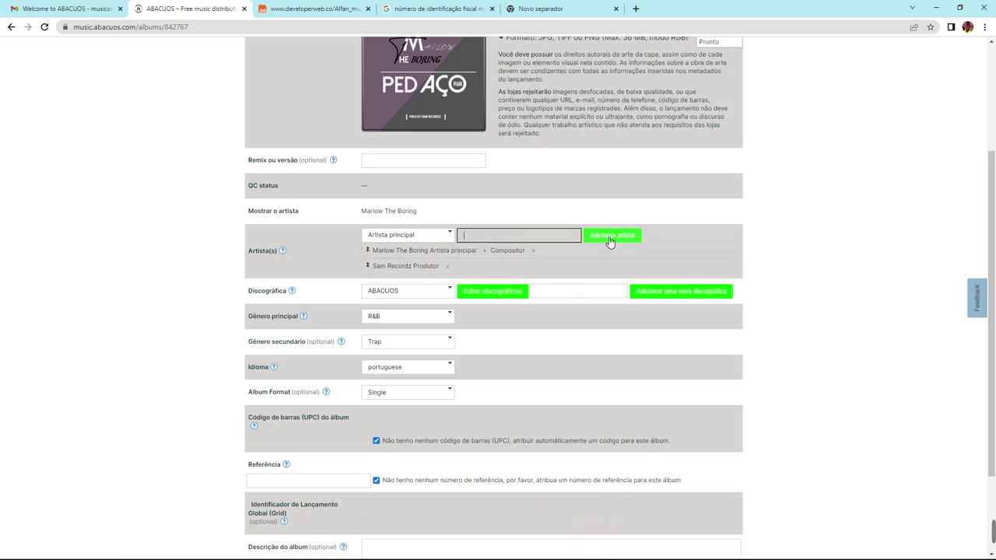
Set the role for an additional album artist to Compositor and activate the artist name field
{"action": "left_click", "coordinate": [406, 235]}
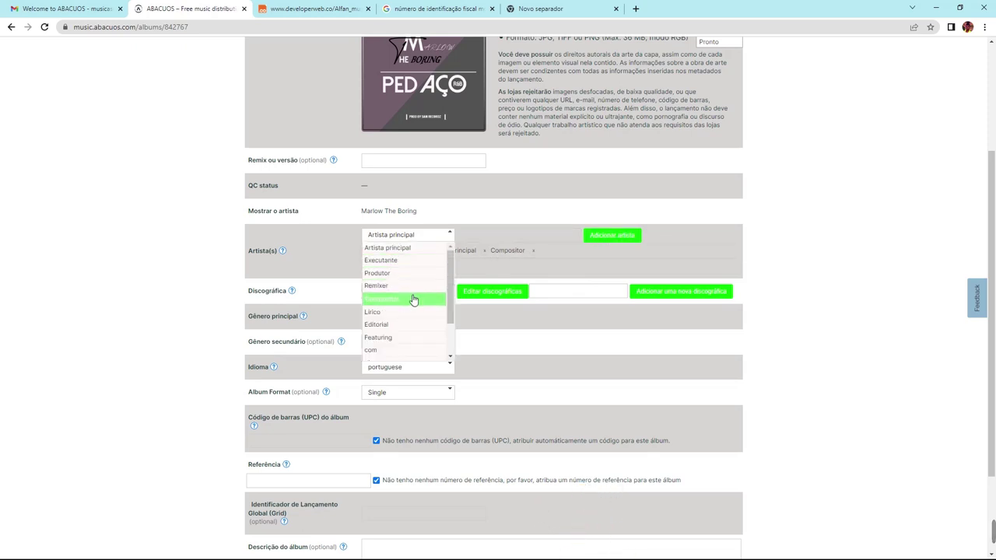
{"action": "left_click", "coordinate": [409, 302]}
{"action": "left_click", "coordinate": [497, 237]}
Switch the album's Discográfica to undefined and back to ABACUOS
{"action": "scroll", "coordinate": [802, 238], "scroll_direction": "down", "scroll_amount": 2}
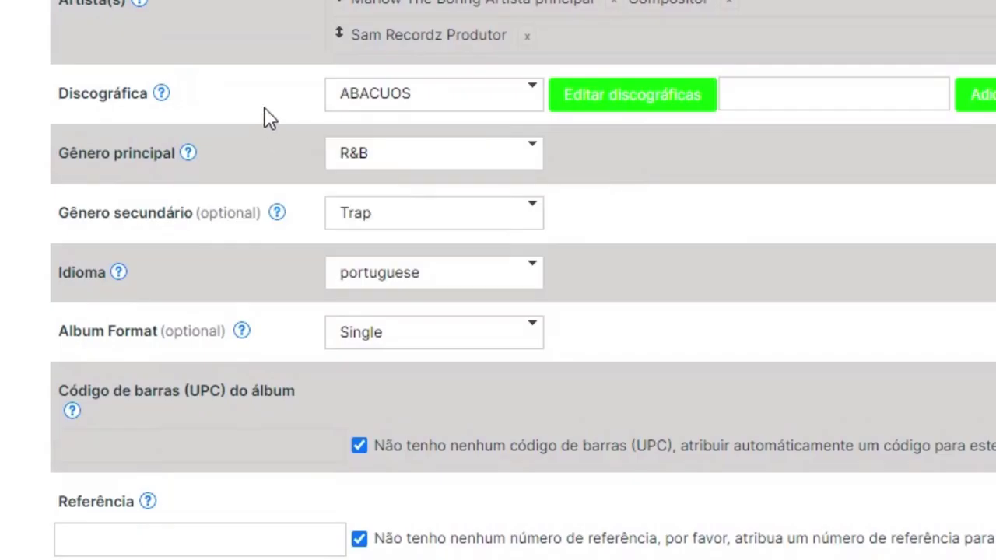
{"action": "left_click", "coordinate": [390, 205]}
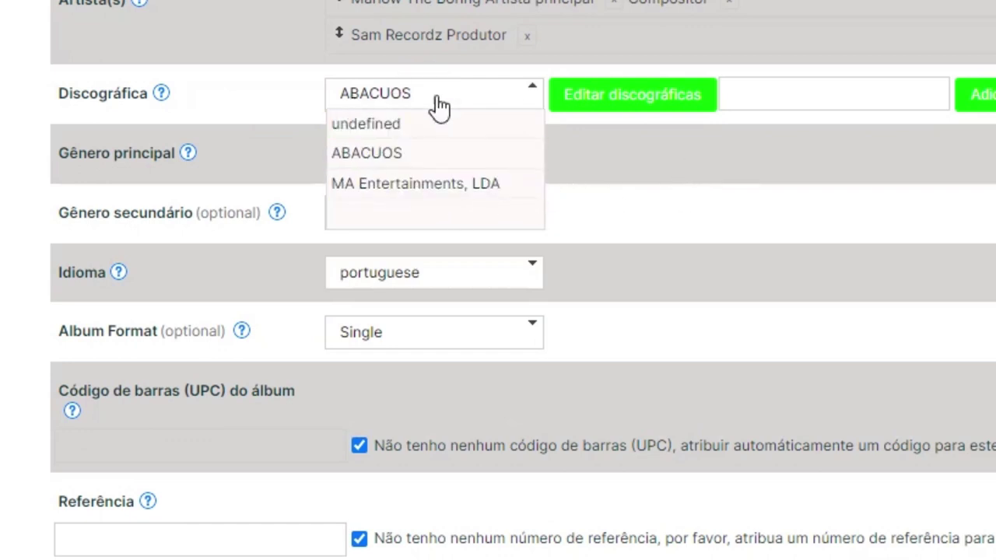
{"action": "scroll", "coordinate": [132, 143], "scroll_direction": "down", "scroll_amount": 1}
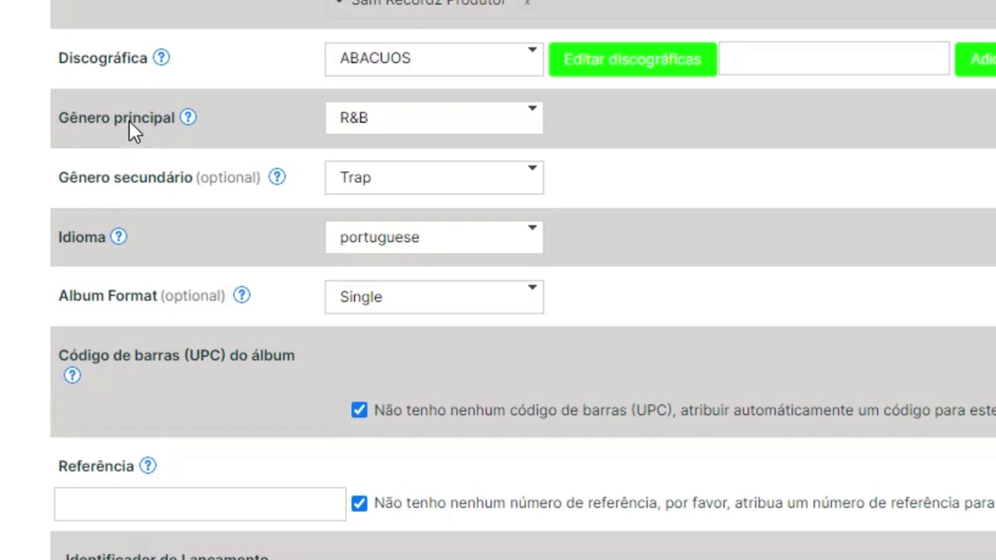
{"action": "left_click", "coordinate": [420, 65]}
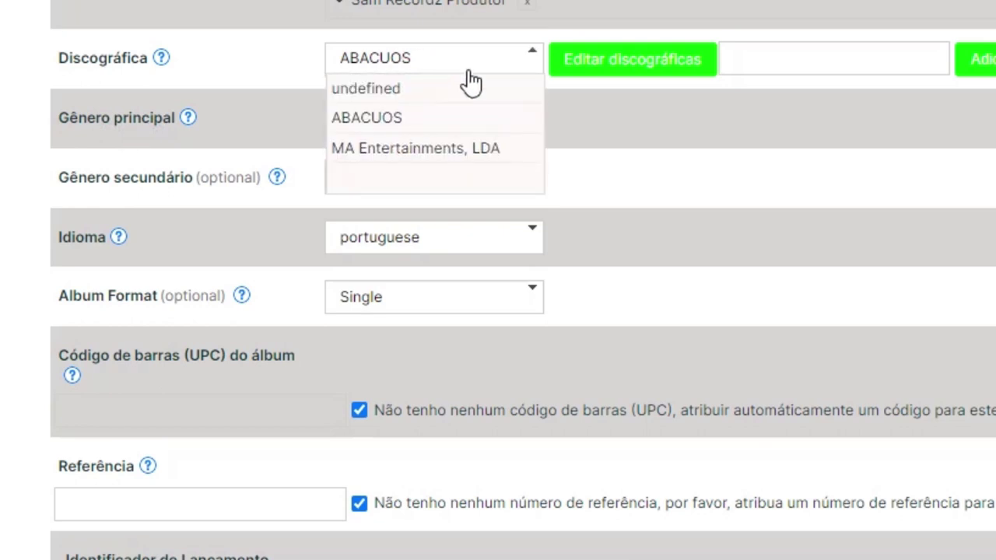
{"action": "left_click", "coordinate": [432, 89]}
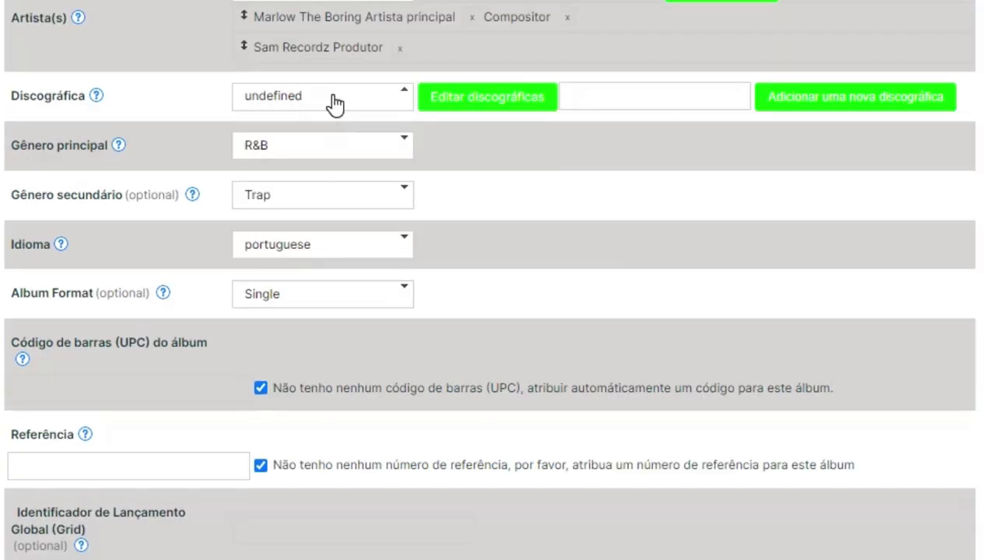
{"action": "left_click", "coordinate": [455, 64]}
{"action": "left_click", "coordinate": [330, 146]}
{"action": "left_click", "coordinate": [354, 108]}
{"action": "left_click", "coordinate": [174, 89]}
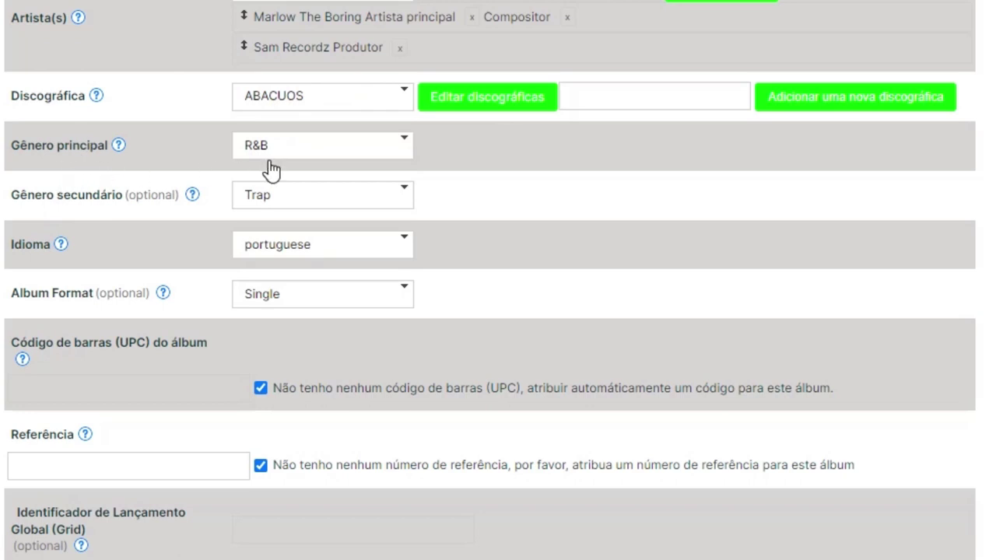
Select Single as the album format and review the remaining barcode, reference and album description fields
{"action": "left_click", "coordinate": [326, 155]}
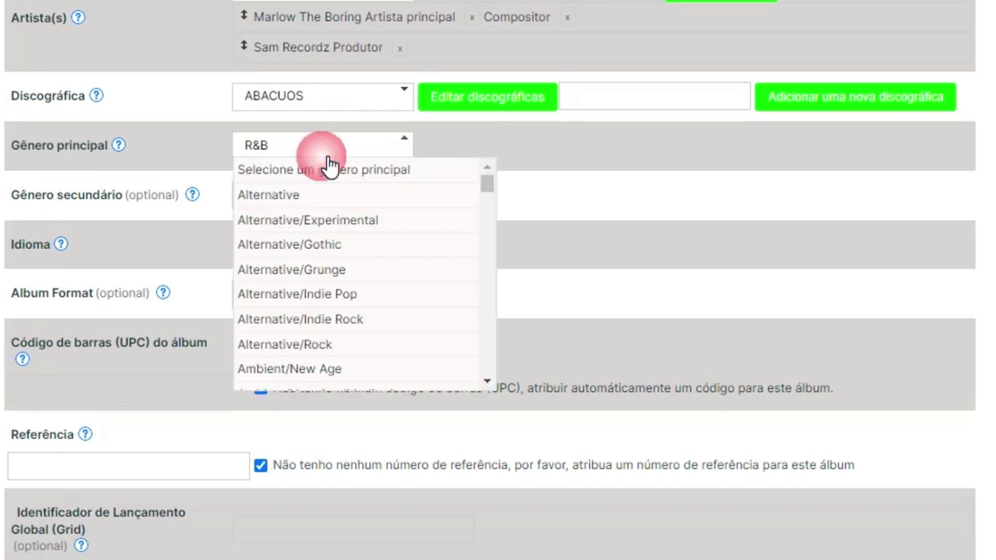
{"action": "left_click", "coordinate": [334, 151]}
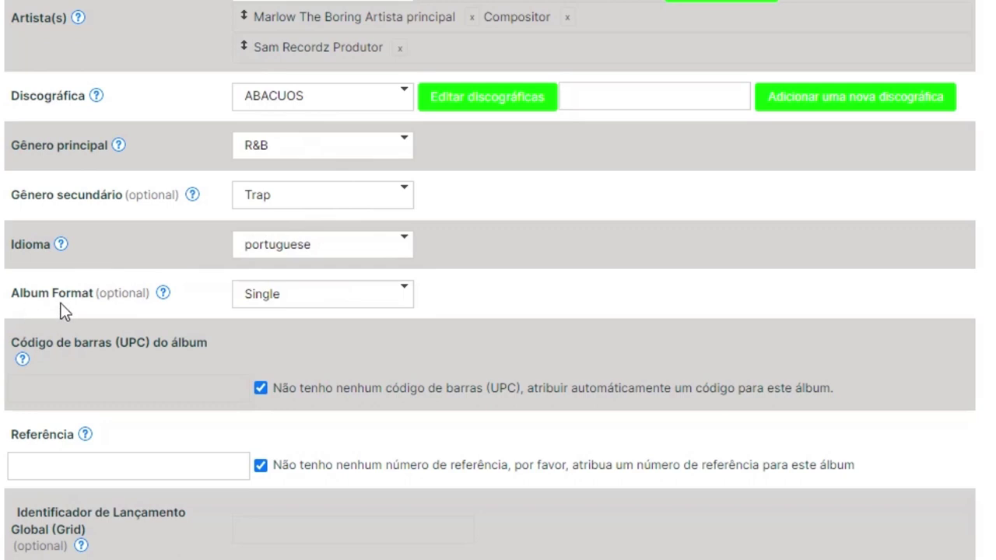
{"action": "left_click", "coordinate": [393, 295]}
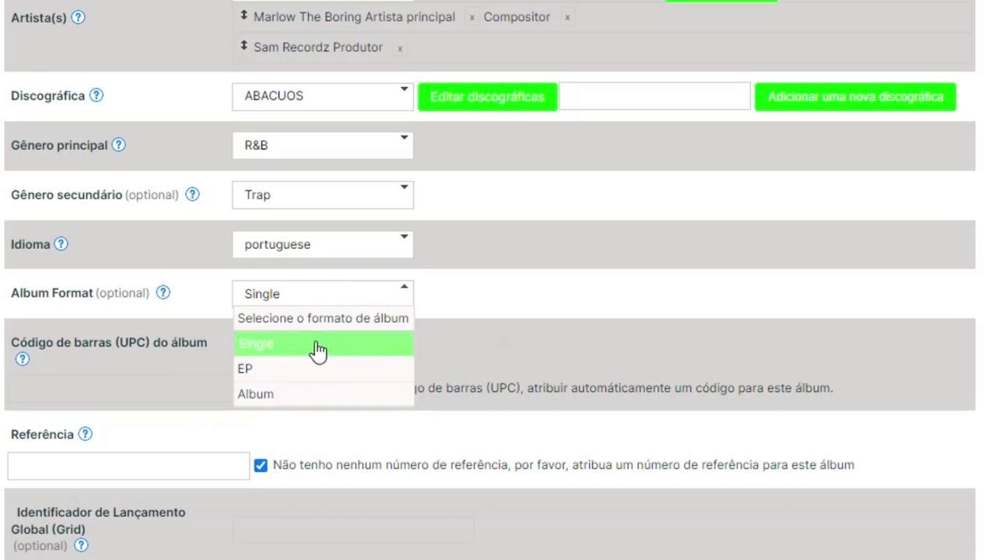
{"action": "left_click", "coordinate": [350, 347]}
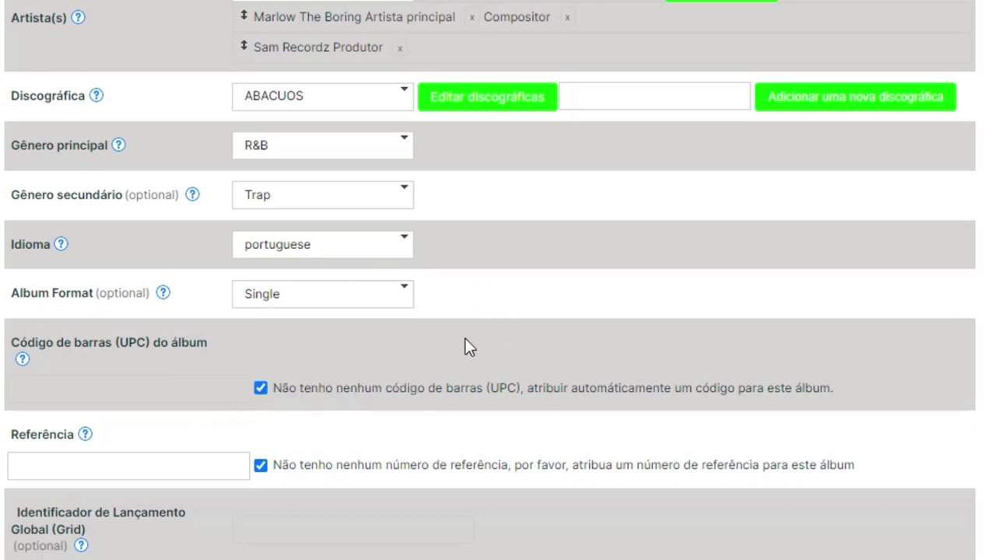
{"action": "scroll", "coordinate": [64, 341], "scroll_direction": "down", "scroll_amount": 1}
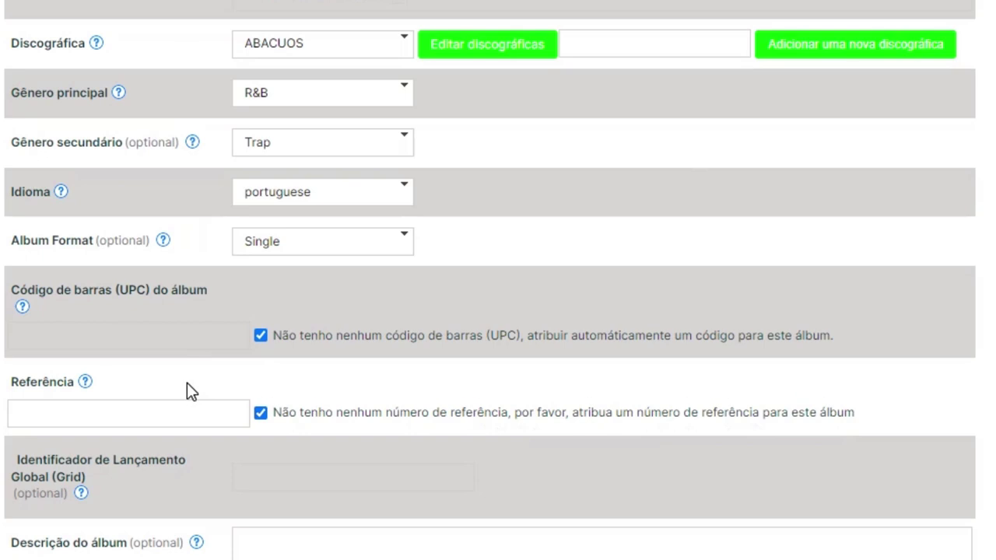
{"action": "scroll", "coordinate": [342, 544], "scroll_direction": "down", "scroll_amount": 4}
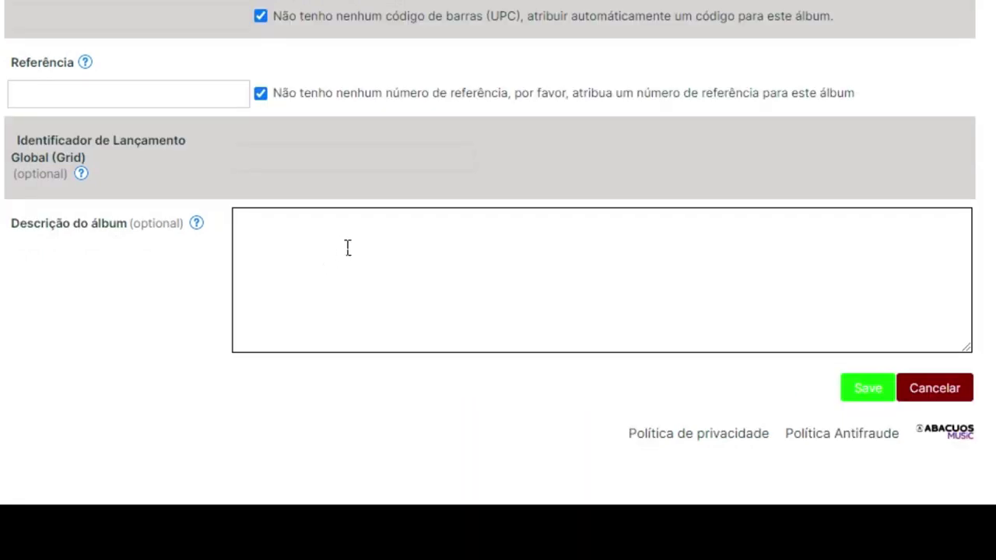
Save the album information with the optional description left empty and open the Licenças section
{"action": "mouse_move", "coordinate": [196, 223]}
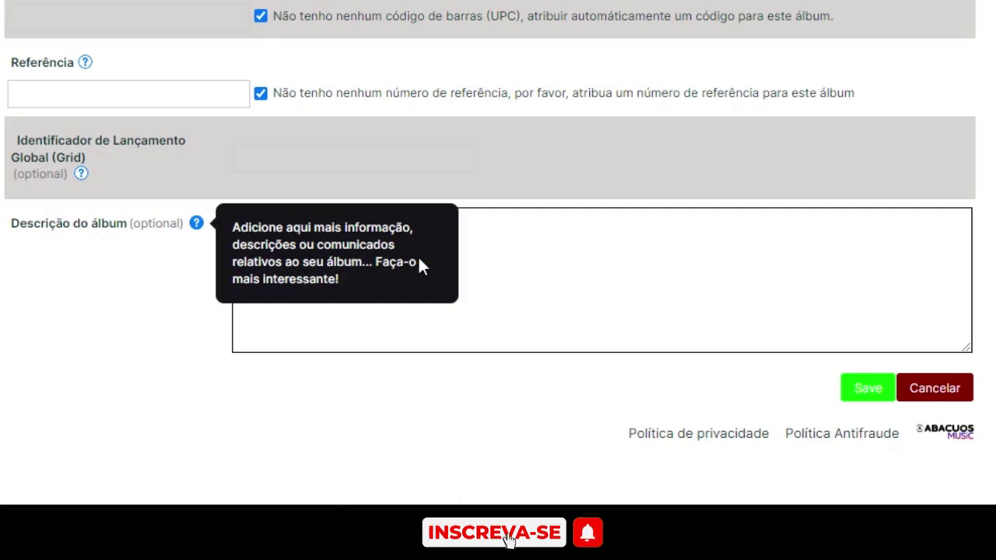
{"action": "left_click", "coordinate": [252, 259]}
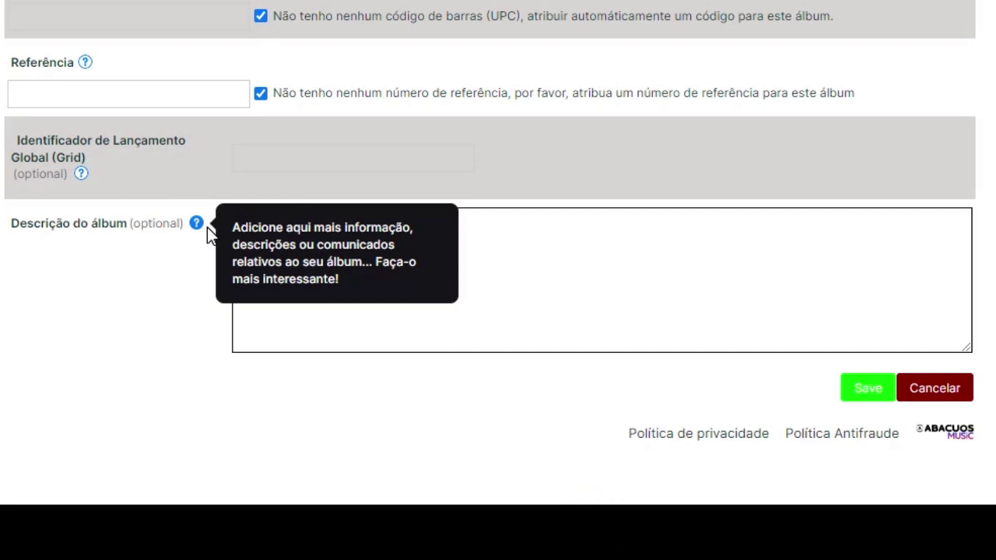
{"action": "left_click", "coordinate": [491, 246]}
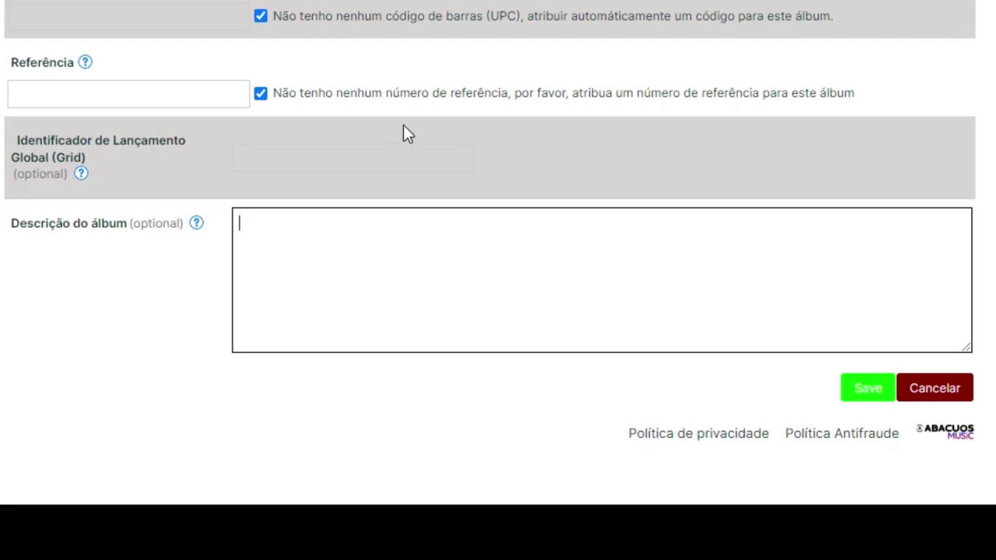
{"action": "left_click", "coordinate": [865, 394]}
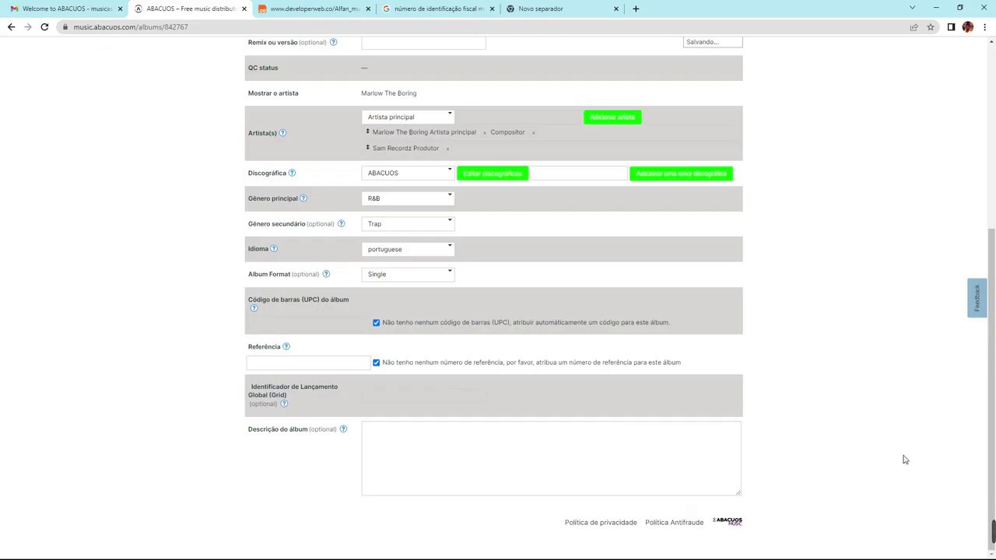
{"action": "left_click", "coordinate": [672, 525]}
{"action": "left_click", "coordinate": [688, 524]}
{"action": "scroll", "coordinate": [982, 397], "scroll_direction": "up", "scroll_amount": 3}
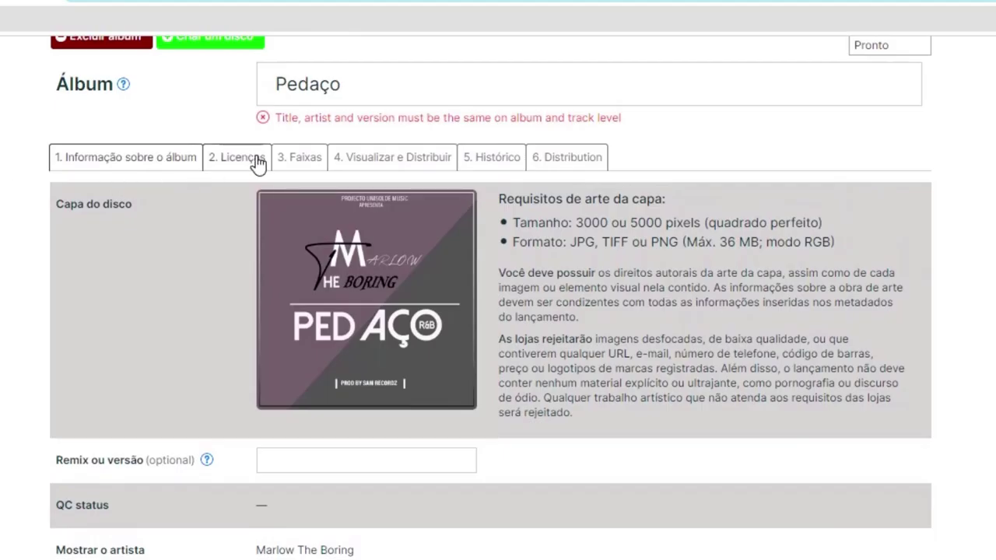
{"action": "left_click", "coordinate": [357, 106]}
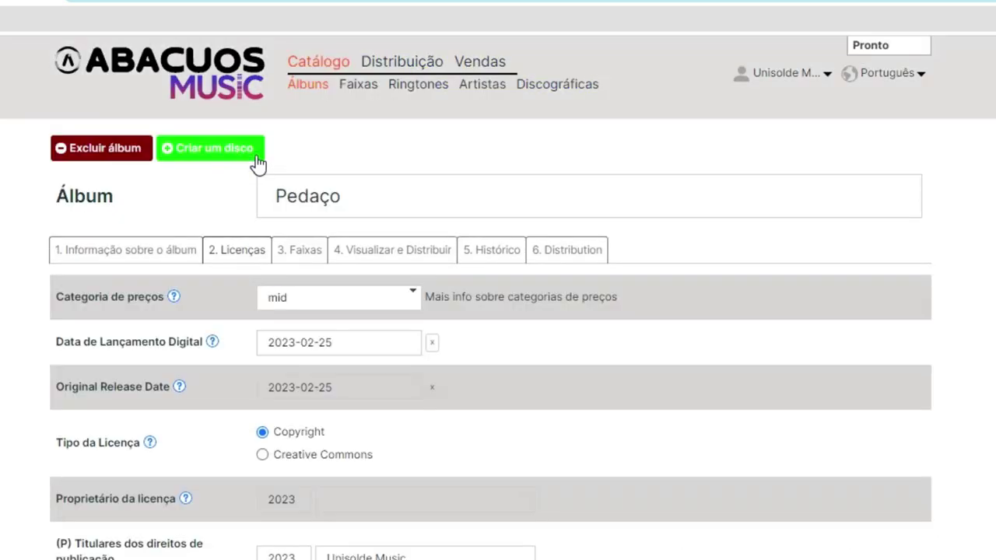
Try the premium option for the Categoria de preços and switch it back to mid
{"action": "left_click", "coordinate": [342, 299]}
{"action": "left_click", "coordinate": [329, 365]}
{"action": "left_click", "coordinate": [360, 302]}
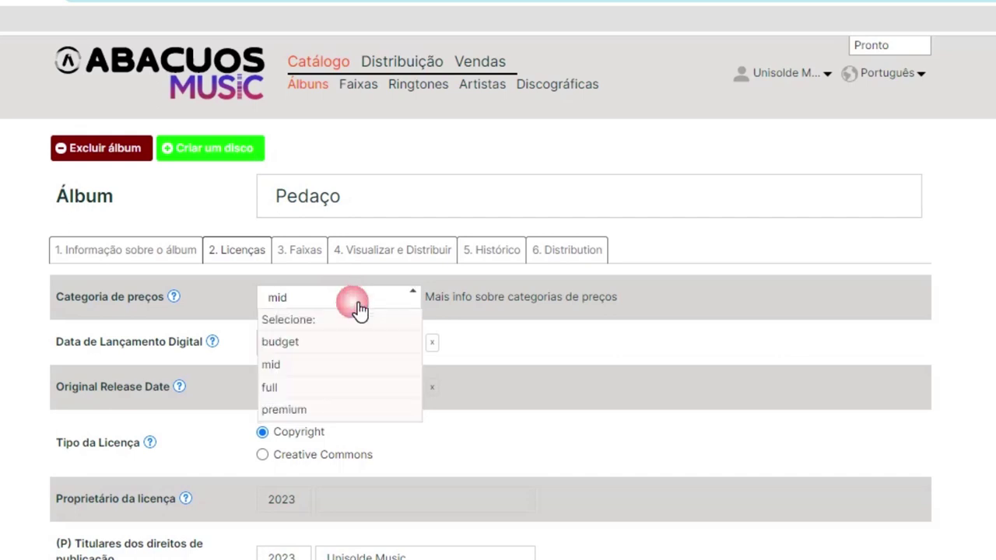
{"action": "left_click", "coordinate": [350, 412]}
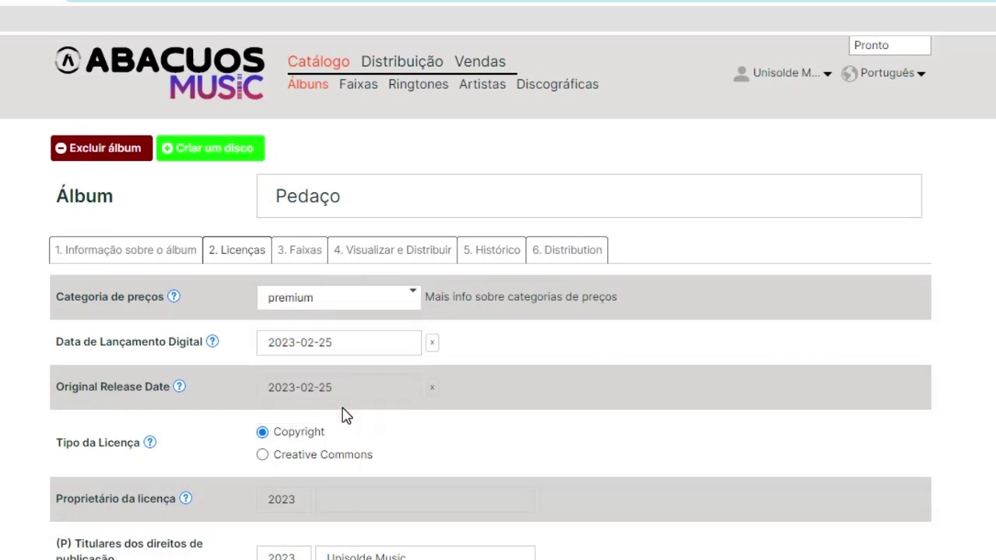
{"action": "left_click", "coordinate": [362, 306]}
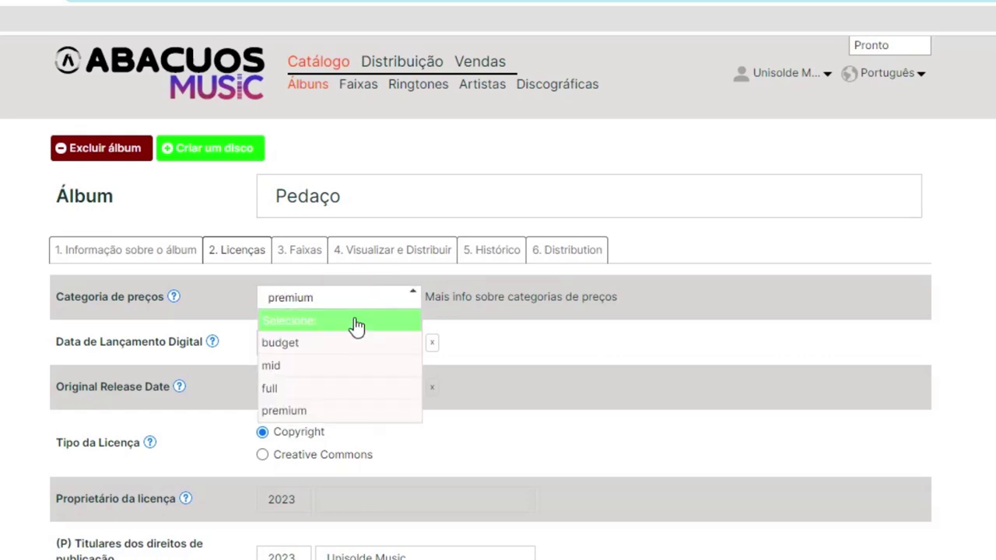
{"action": "left_click", "coordinate": [334, 365]}
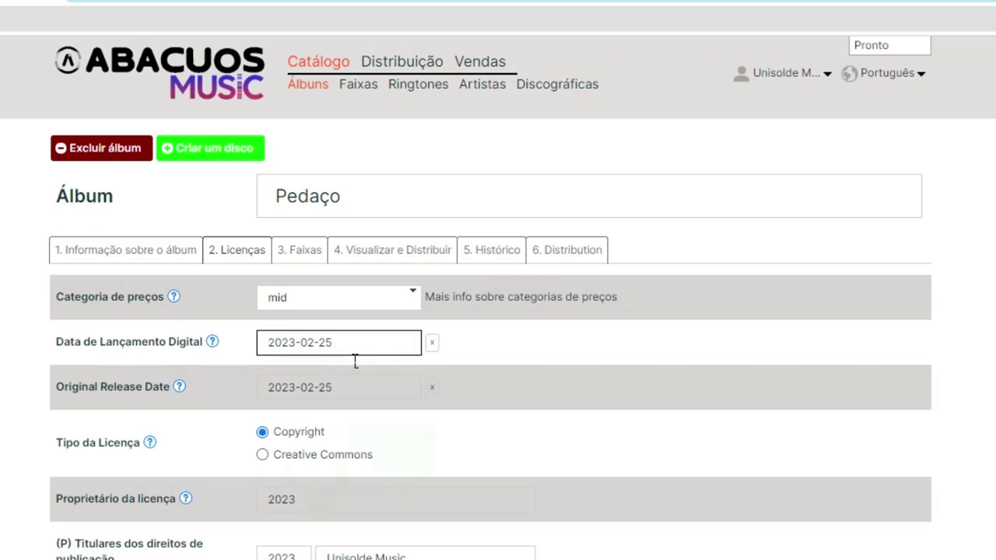
View the digital release date calendar and try a Creative Commons licence with Share Alike and Non-Commercial before returning to Copyright
{"action": "left_click", "coordinate": [355, 357]}
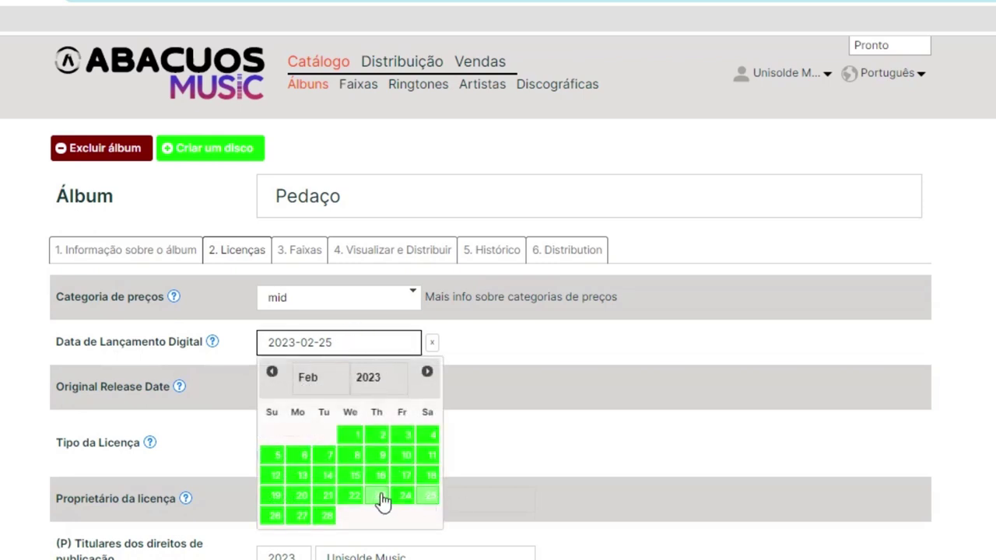
{"action": "left_click", "coordinate": [533, 433]}
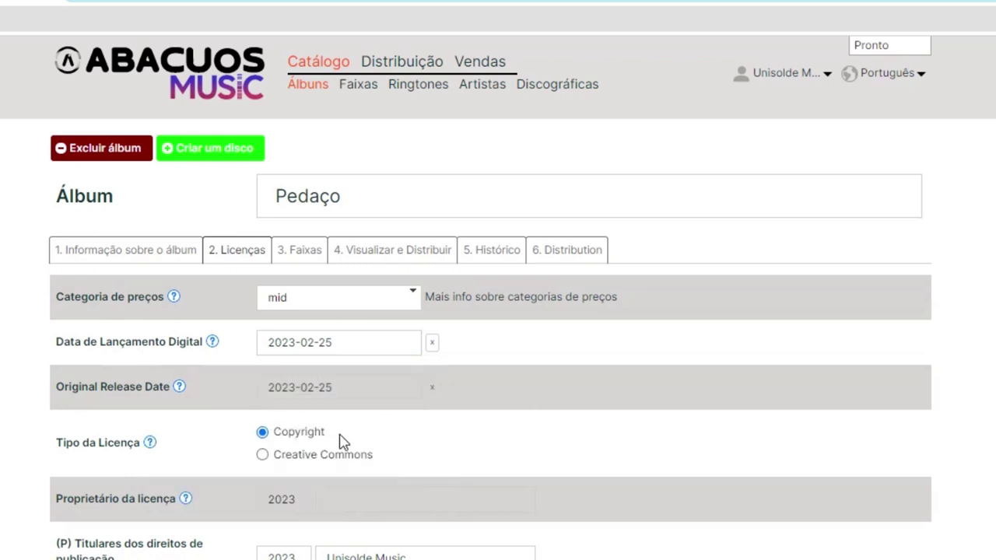
{"action": "left_click", "coordinate": [306, 454]}
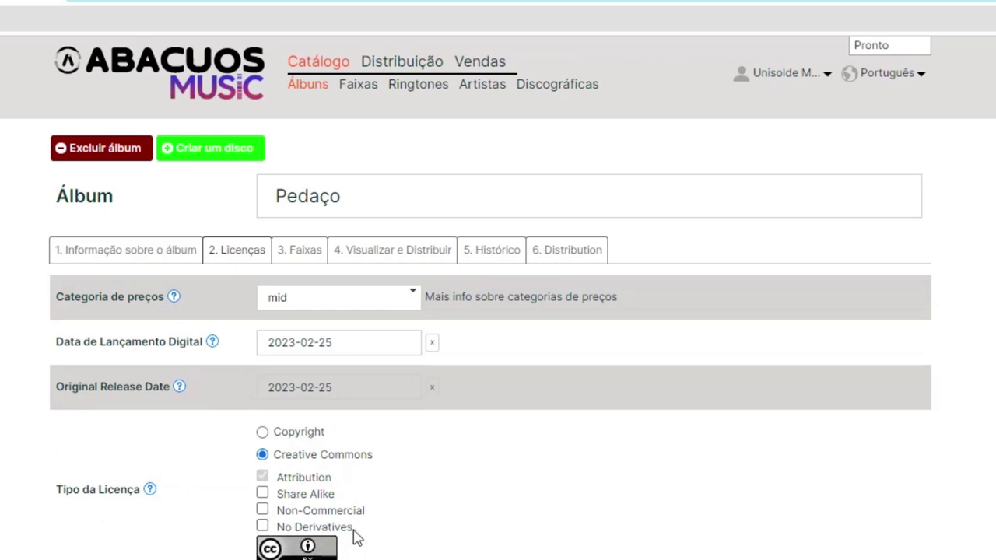
{"action": "left_click", "coordinate": [262, 492]}
{"action": "left_click", "coordinate": [262, 509]}
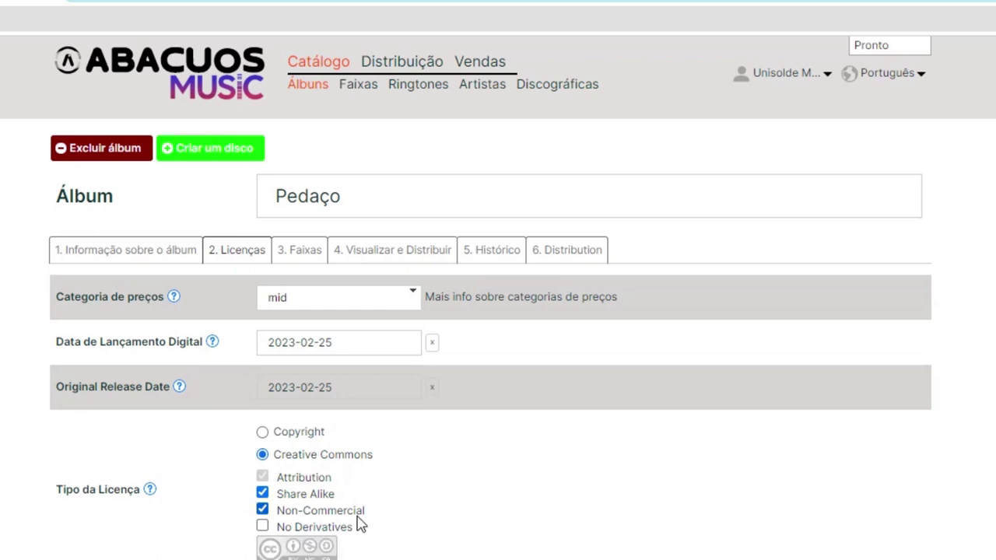
{"action": "left_click", "coordinate": [262, 432]}
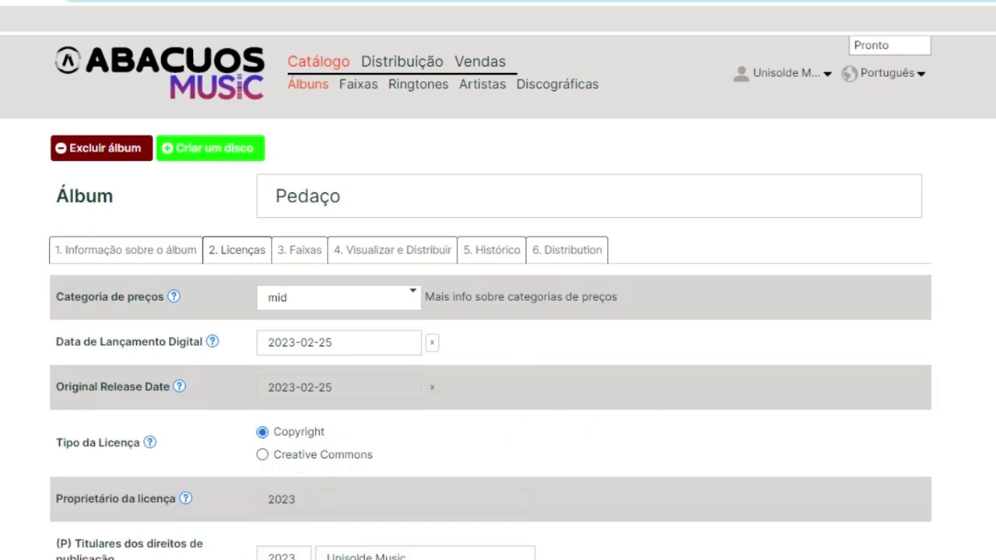
Set the Proprietário da licença to the main artist's name and save the licence settings
{"action": "scroll", "coordinate": [138, 412], "scroll_direction": "down", "scroll_amount": 2}
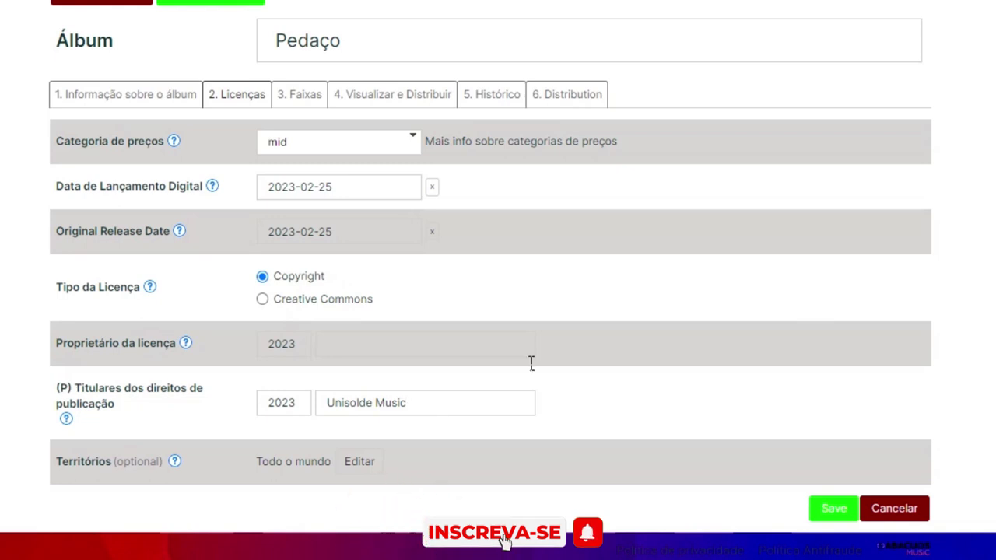
{"action": "left_click", "coordinate": [406, 347]}
{"action": "right_click", "coordinate": [404, 347]}
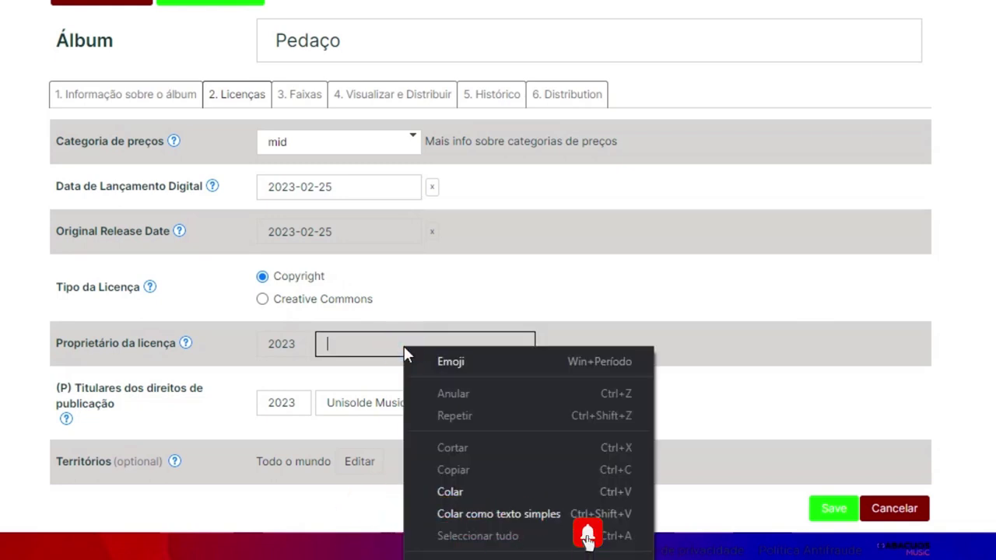
{"action": "left_click", "coordinate": [460, 496]}
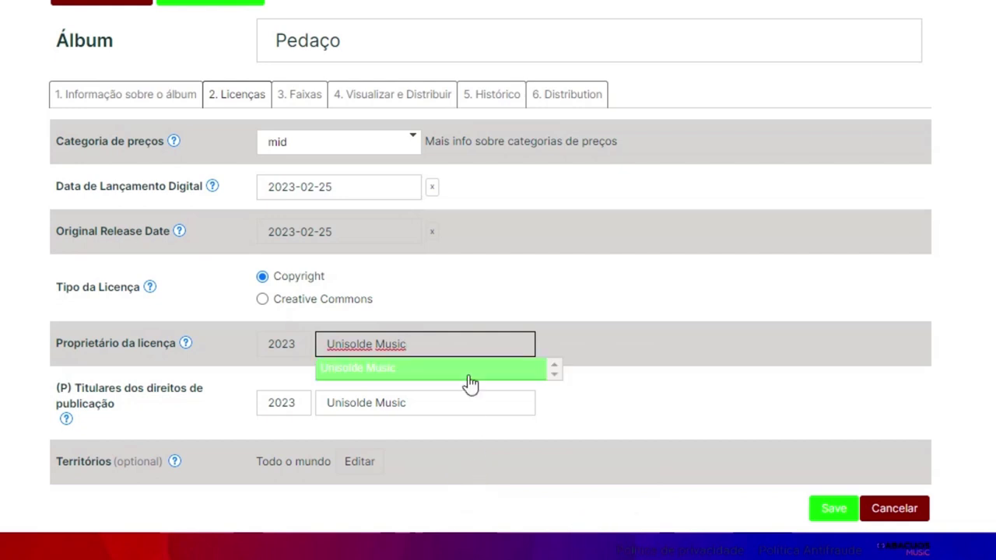
{"action": "type", "text": "marlo"}
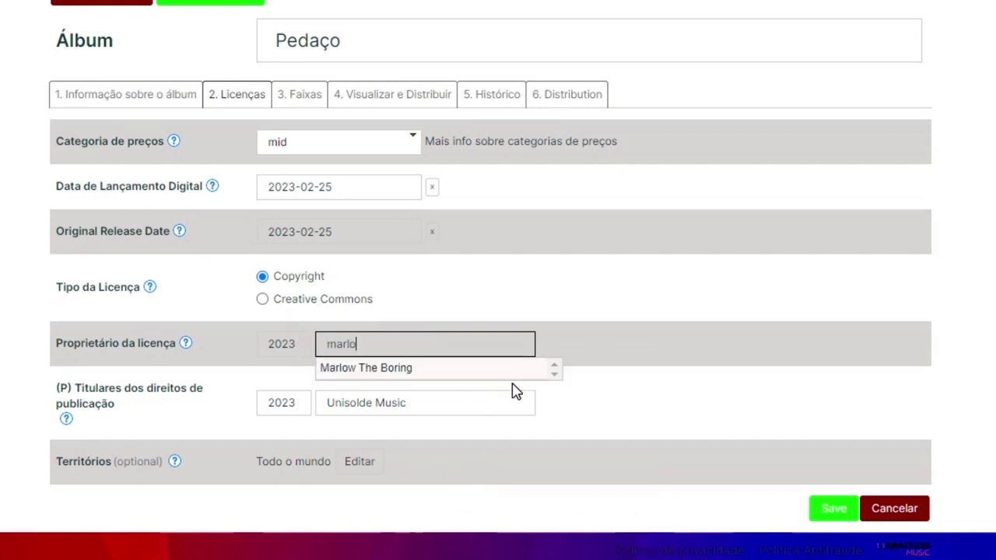
{"action": "type", "text": "w"}
{"action": "left_click", "coordinate": [476, 375]}
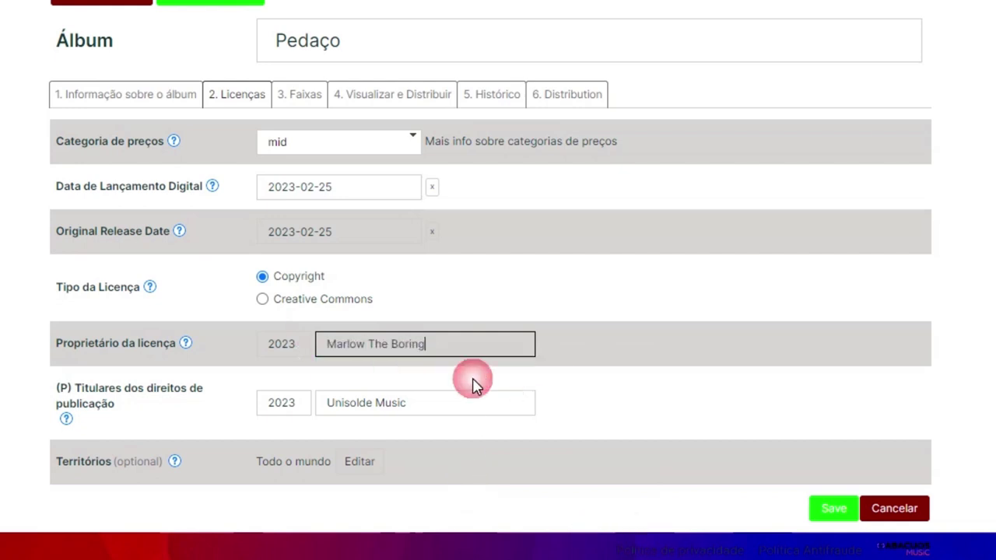
{"action": "left_click", "coordinate": [834, 509]}
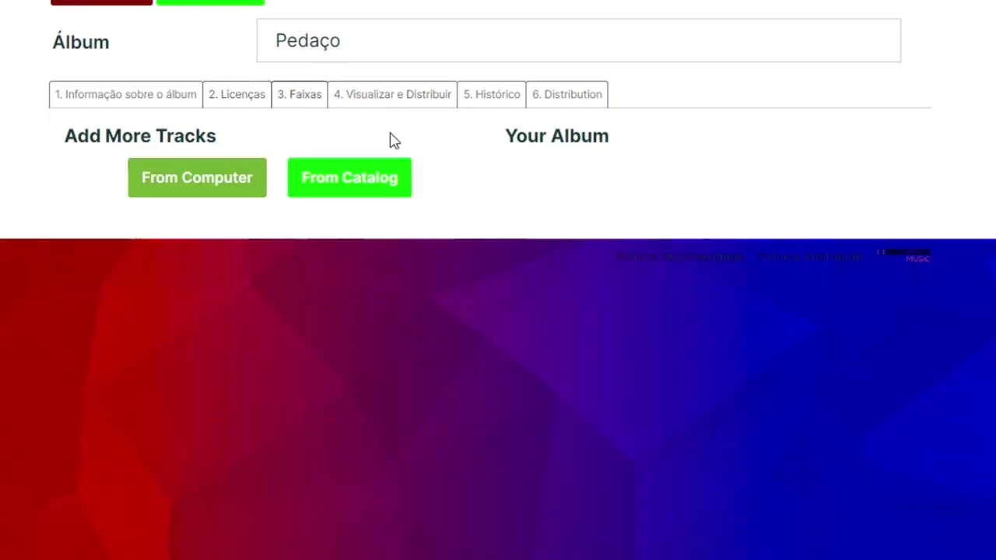
Add the Pedaço audio file from the computer to the album's tracks and close the file chooser
{"action": "left_click", "coordinate": [210, 190]}
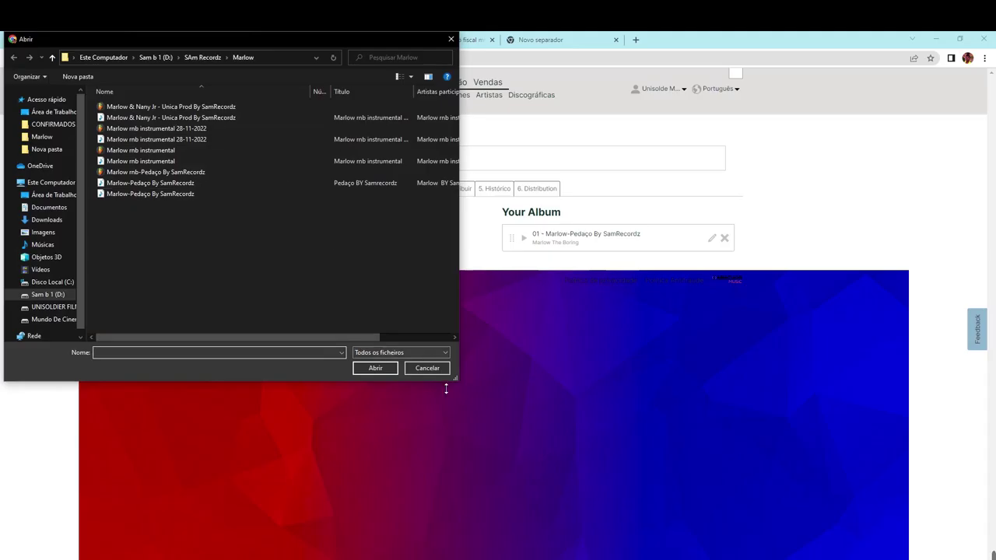
{"action": "left_click", "coordinate": [436, 370]}
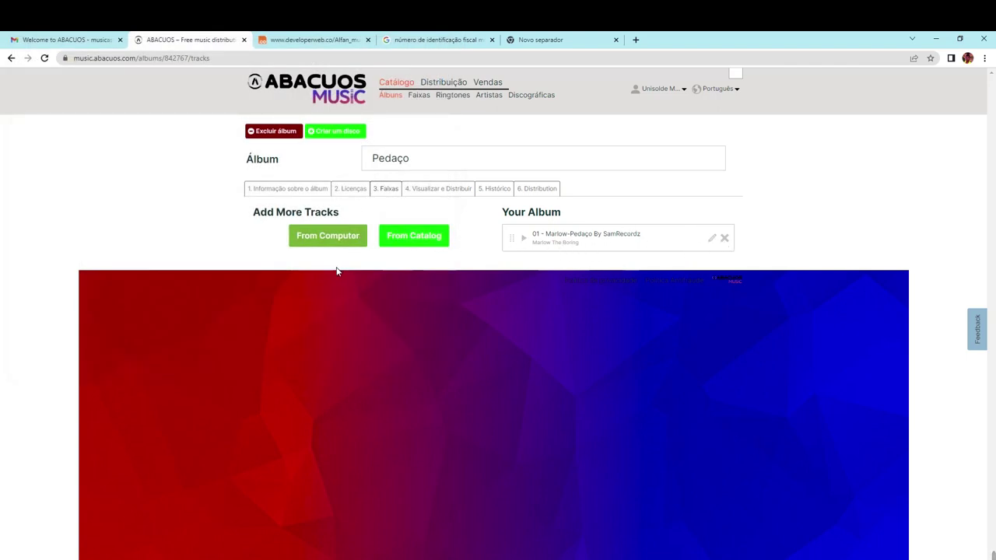
Open the uploaded track for editing and shorten its title to Pedaço
{"action": "left_click", "coordinate": [599, 233]}
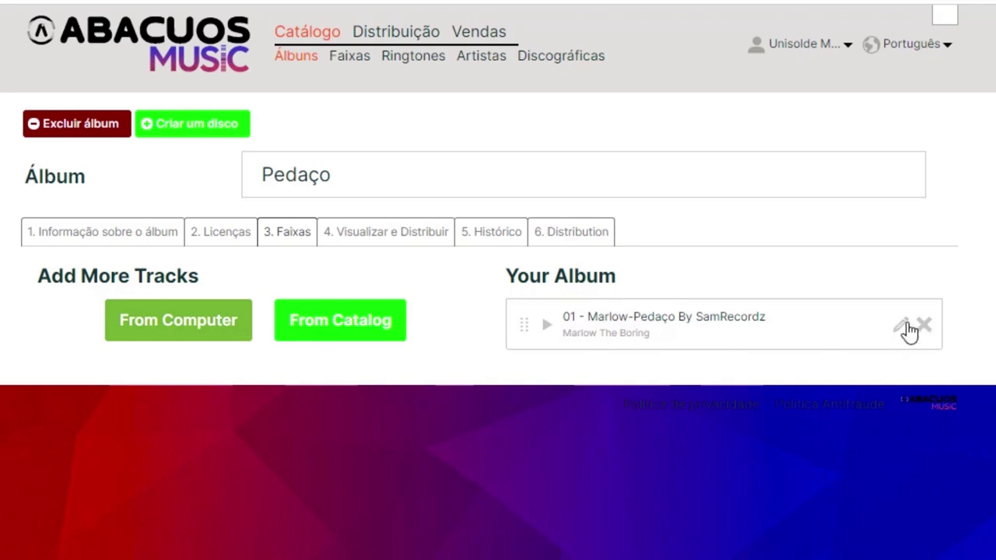
{"action": "left_click", "coordinate": [907, 327]}
{"action": "left_click_drag", "start_coordinate": [579, 176], "coordinate": [414, 175]}
{"action": "key", "text": "BackSpace"}
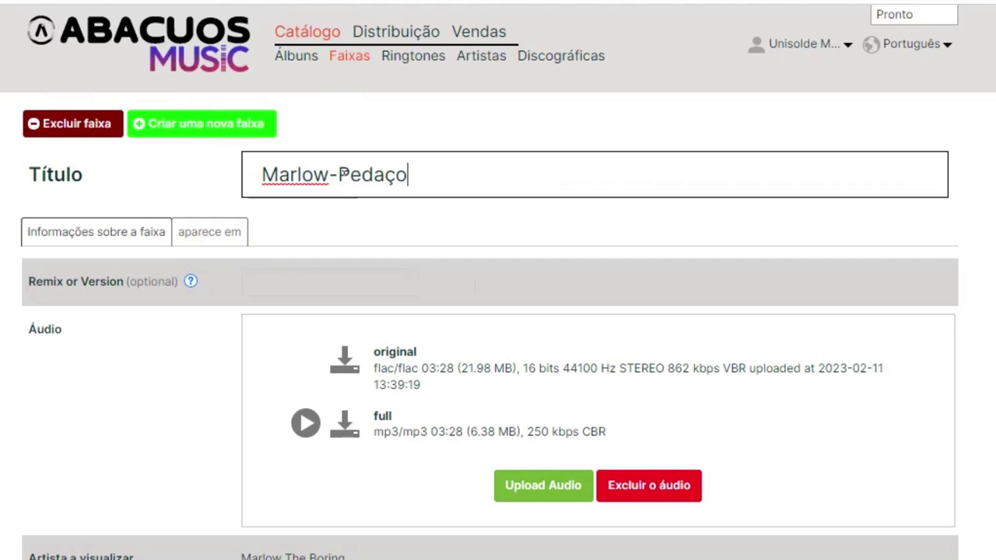
{"action": "left_click_drag", "start_coordinate": [343, 181], "coordinate": [262, 187]}
{"action": "key", "text": "BackSpace"}
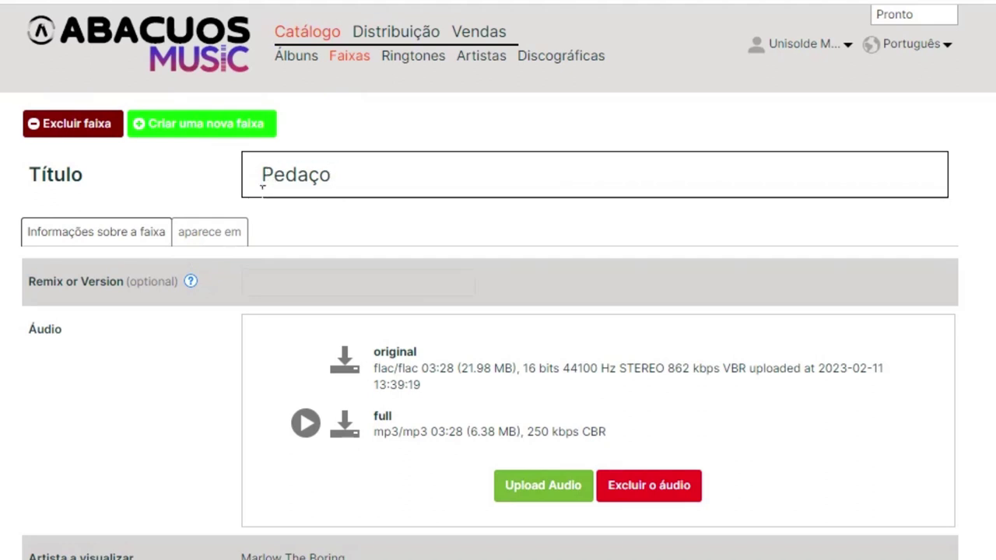
Set the track's Letras explícitas to Não explícito and return to the album catalogue
{"action": "scroll", "coordinate": [435, 295], "scroll_direction": "down", "scroll_amount": 3}
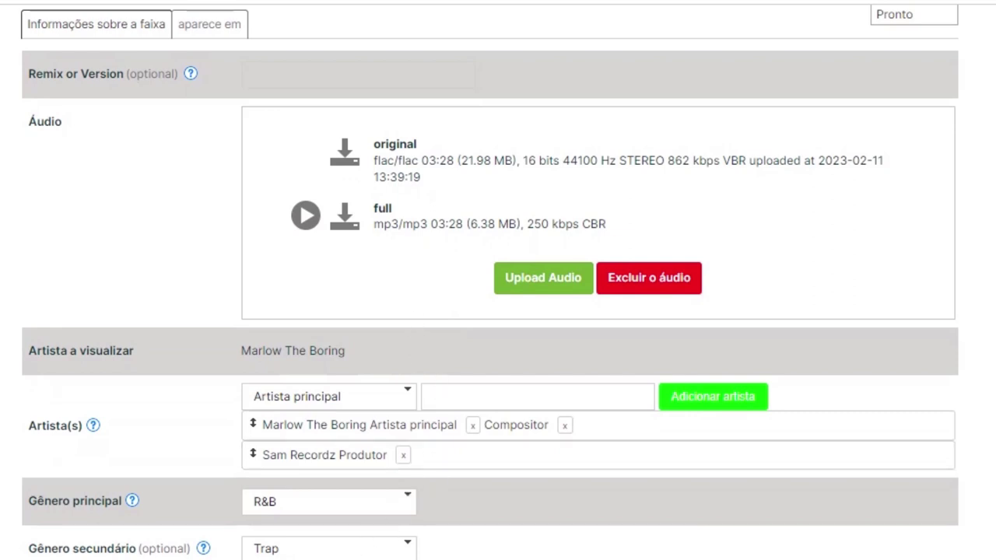
{"action": "scroll", "coordinate": [96, 382], "scroll_direction": "down", "scroll_amount": 4}
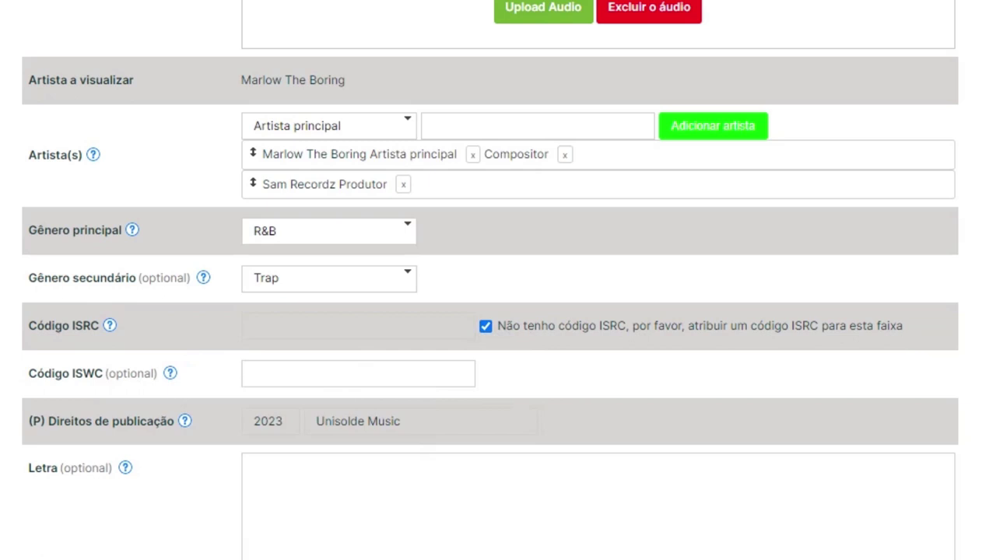
{"action": "scroll", "coordinate": [498, 311], "scroll_direction": "down", "scroll_amount": 3}
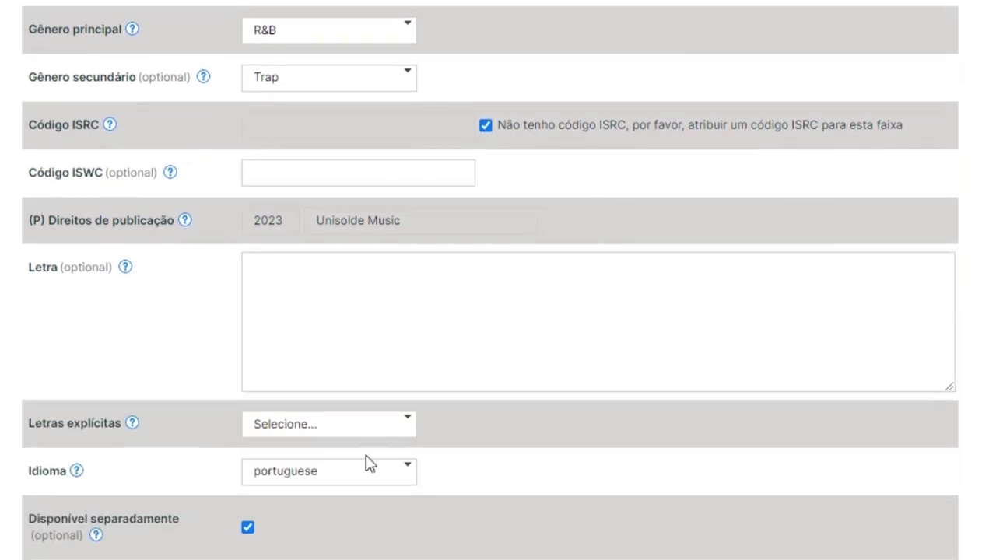
{"action": "left_click", "coordinate": [267, 292]}
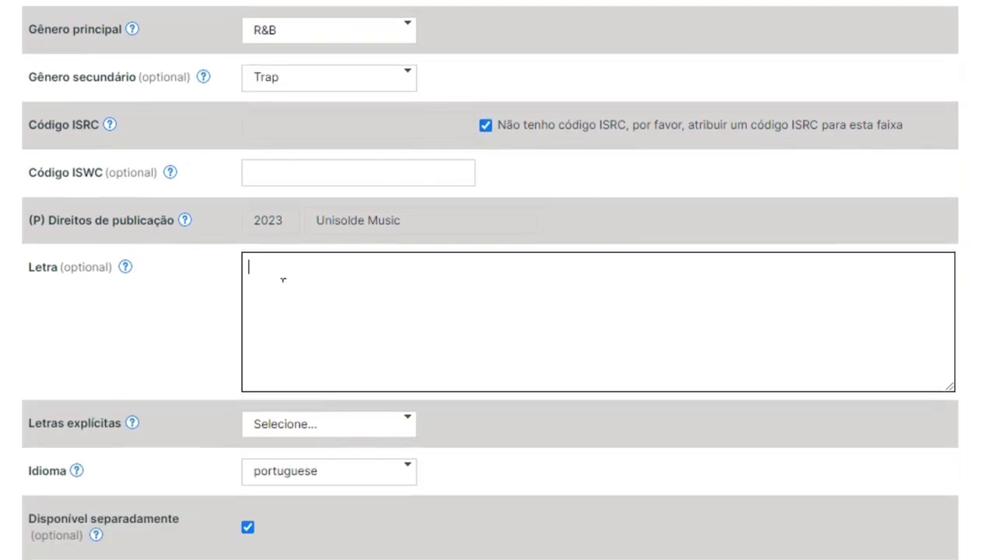
{"action": "left_click", "coordinate": [395, 434]}
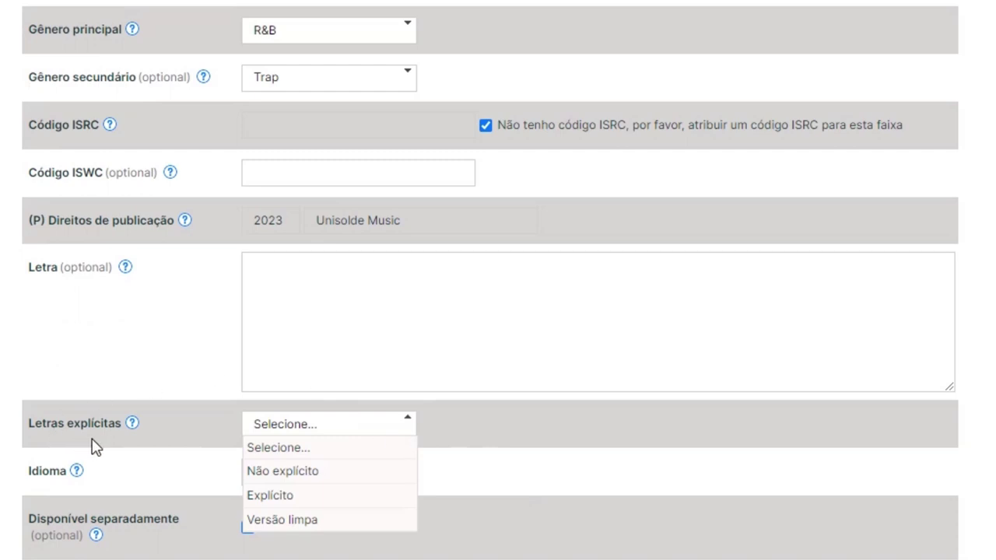
{"action": "left_click", "coordinate": [343, 470]}
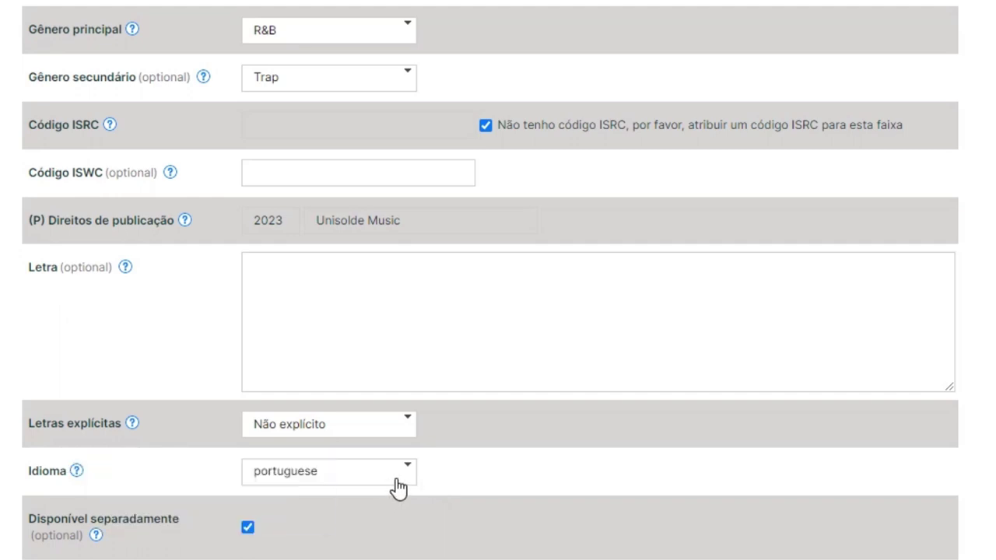
{"action": "scroll", "coordinate": [559, 394], "scroll_direction": "down", "scroll_amount": 2}
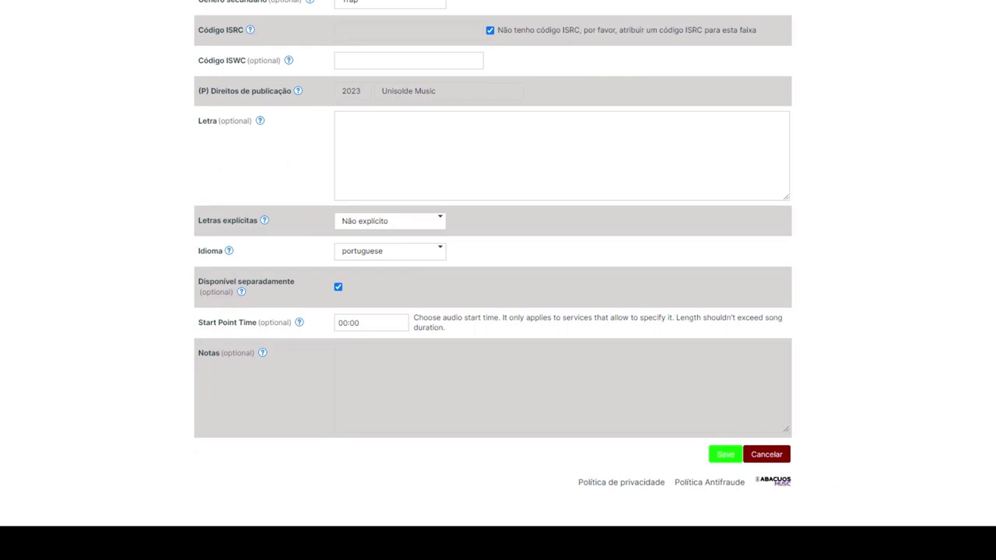
{"action": "scroll", "coordinate": [492, 263], "scroll_direction": "up", "scroll_amount": 4}
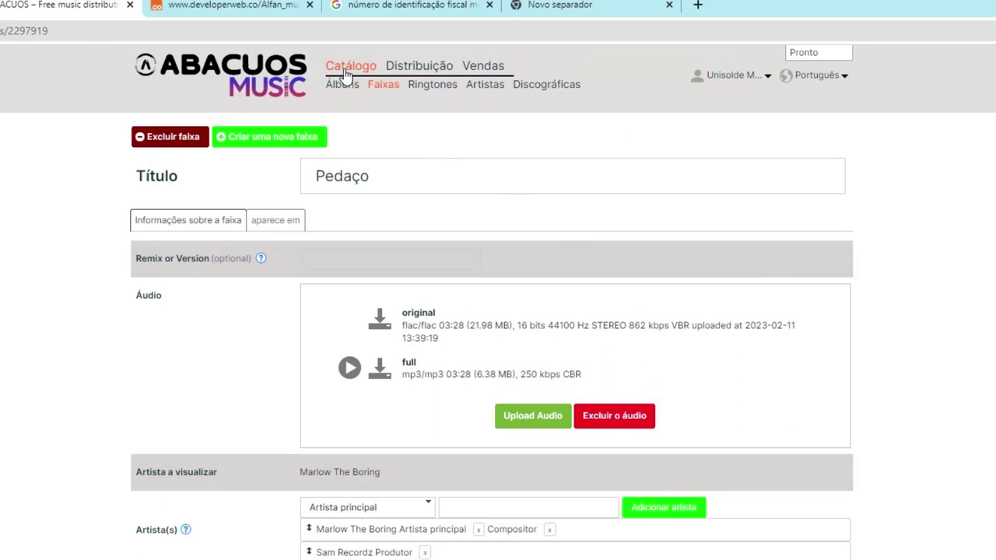
{"action": "left_click", "coordinate": [344, 70]}
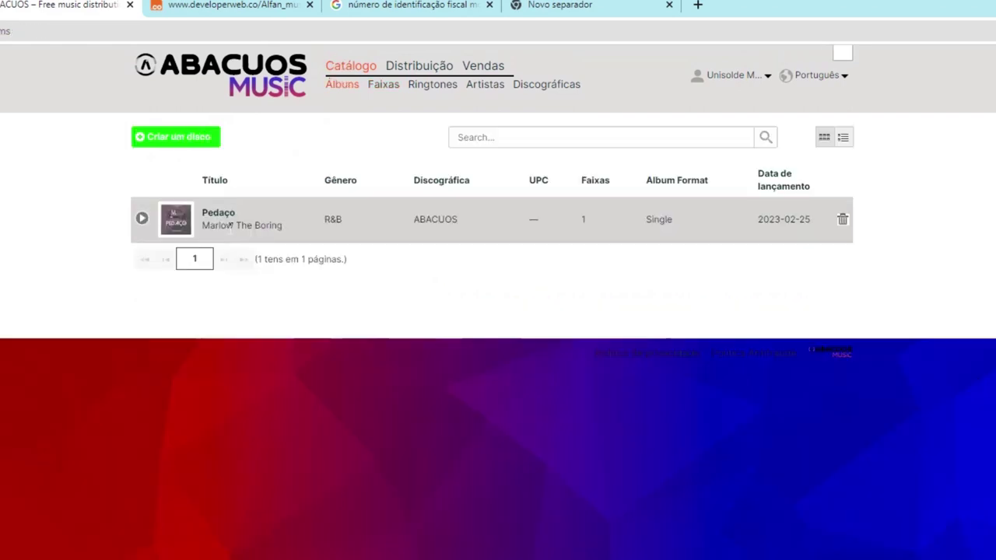
Open the Pedaço album's preview and distribution page and start distributing the album
{"action": "left_click", "coordinate": [236, 216]}
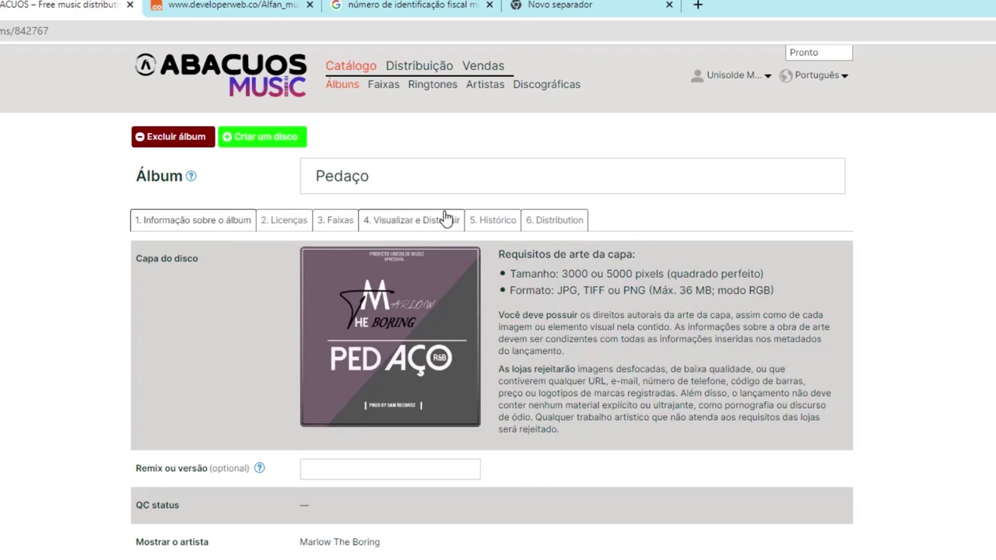
{"action": "left_click", "coordinate": [432, 228]}
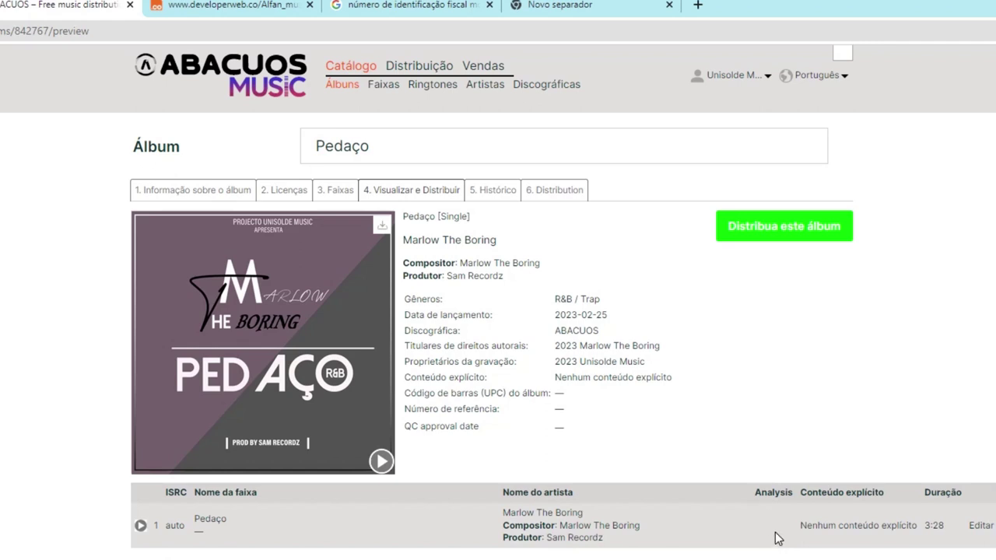
{"action": "left_click", "coordinate": [799, 226]}
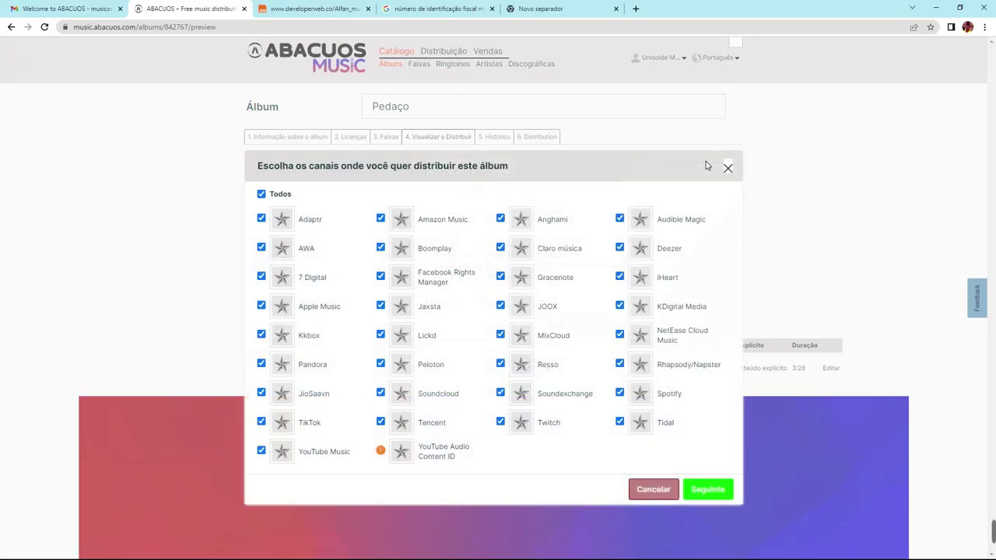
Choose all available channels (Todos) for distributing the Pedaço album and proceed with the distribution
{"action": "left_click", "coordinate": [264, 195]}
{"action": "left_click", "coordinate": [264, 196]}
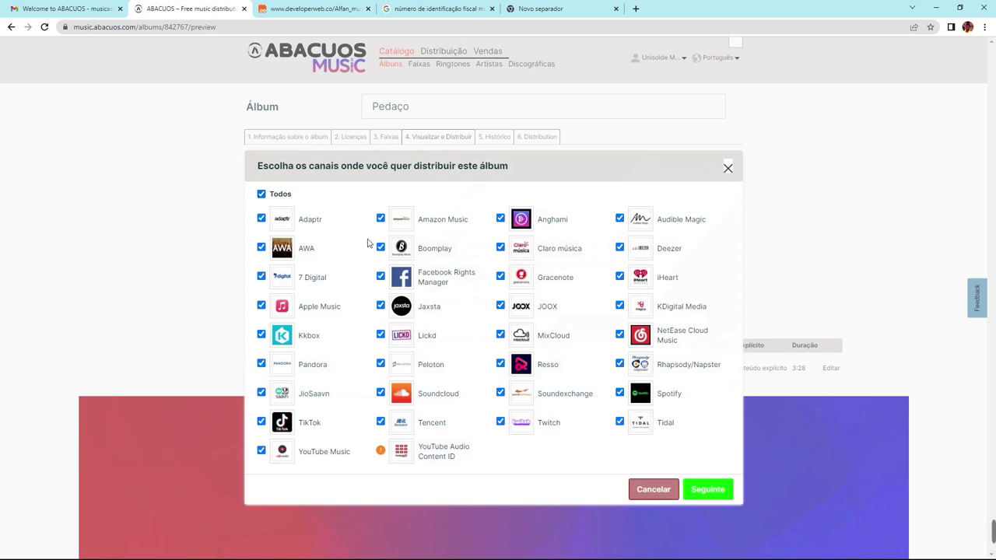
{"action": "mouse_move", "coordinate": [380, 452]}
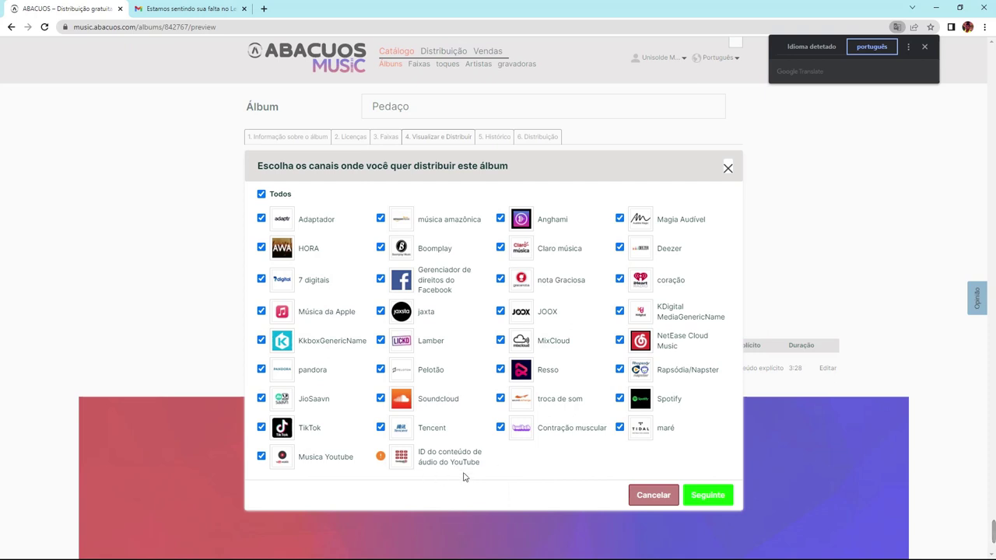
{"action": "mouse_move", "coordinate": [381, 459]}
{"action": "left_click", "coordinate": [711, 496]}
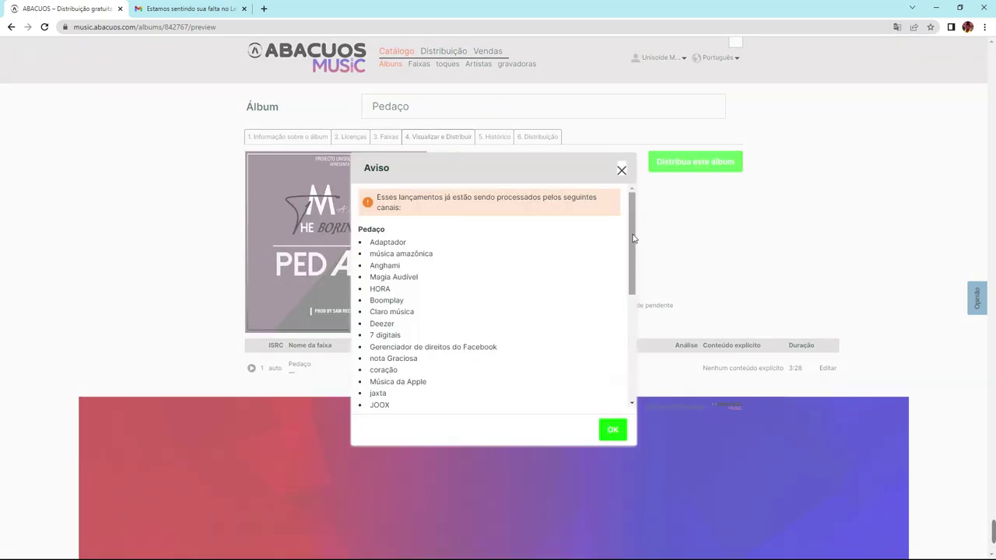
Review the channels listed in the Aviso notice, dismiss it and return to the album catalogue
{"action": "left_click_drag", "start_coordinate": [633, 238], "coordinate": [604, 206]}
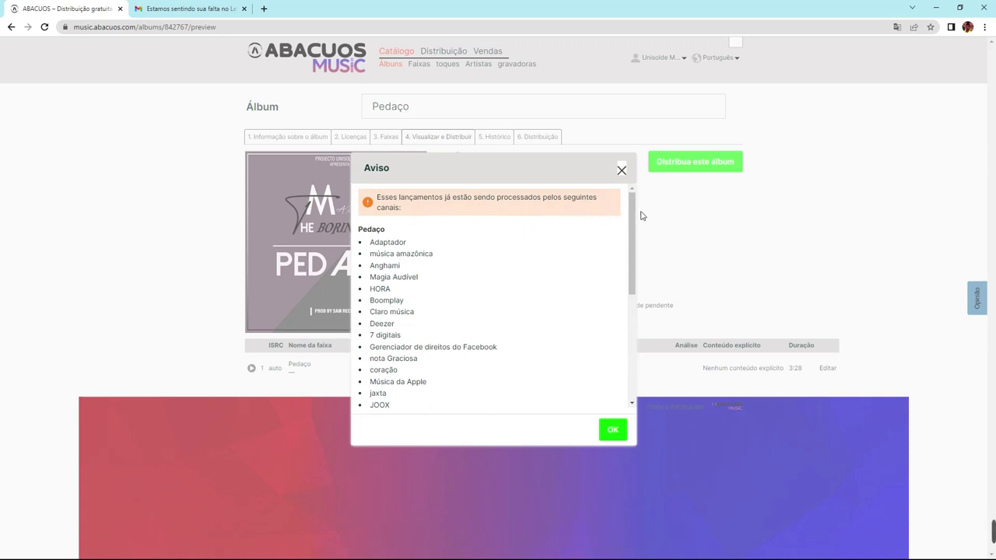
{"action": "mouse_move", "coordinate": [631, 215]}
{"action": "left_mouse_down"}
{"action": "mouse_move", "coordinate": [634, 320]}
{"action": "mouse_move", "coordinate": [637, 216]}
{"action": "left_mouse_up"}
{"action": "left_click", "coordinate": [622, 427]}
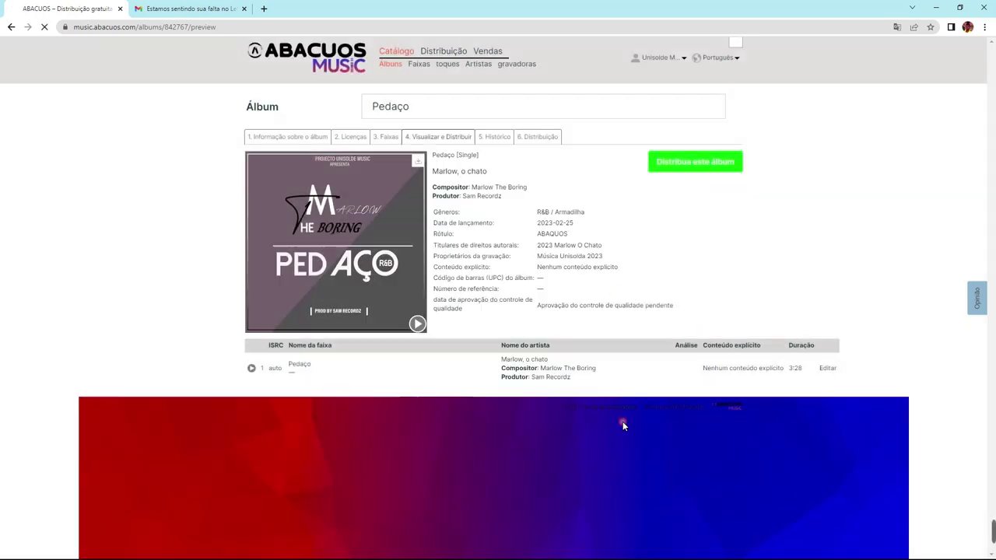
{"action": "left_click", "coordinate": [393, 66]}
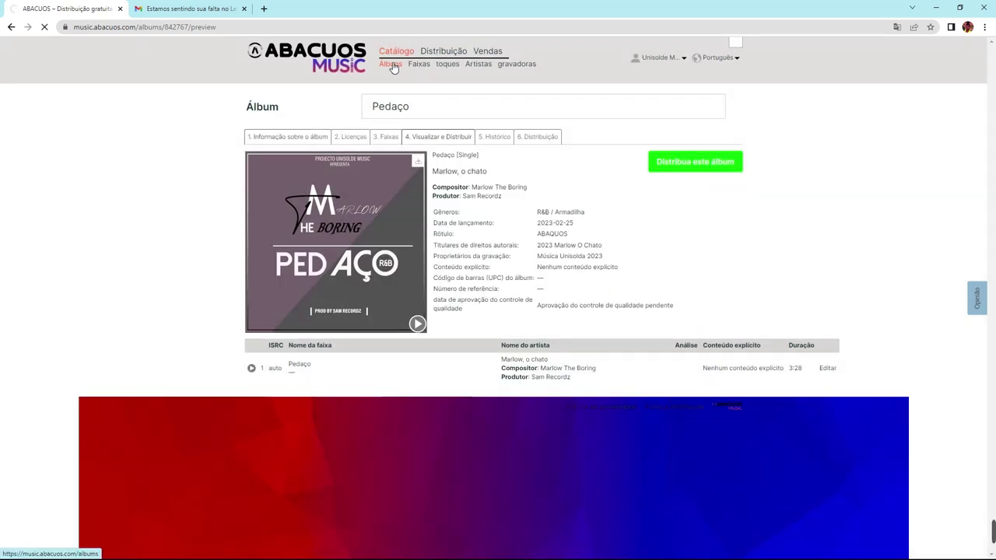